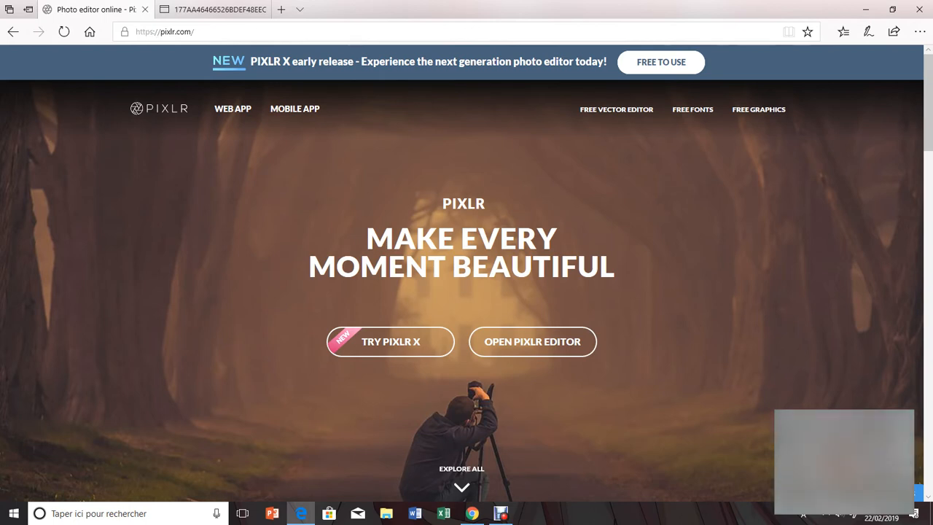
# Step: Launch the Pixlr Editor web app from the Pixlr home page and allow Adobe Flash to run once
pyautogui.scroll(-2, 533, 341)
pyautogui.scroll(-5, 467, 277)
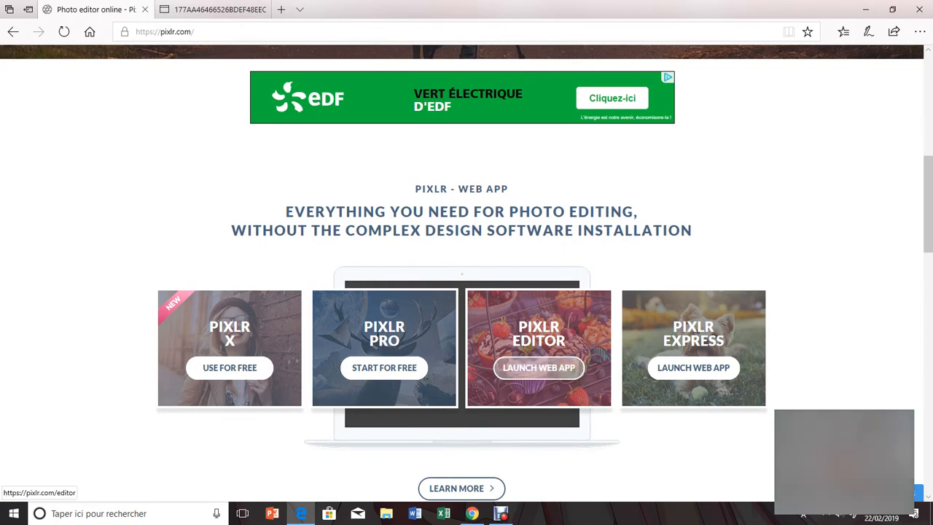
pyautogui.click(538, 367)
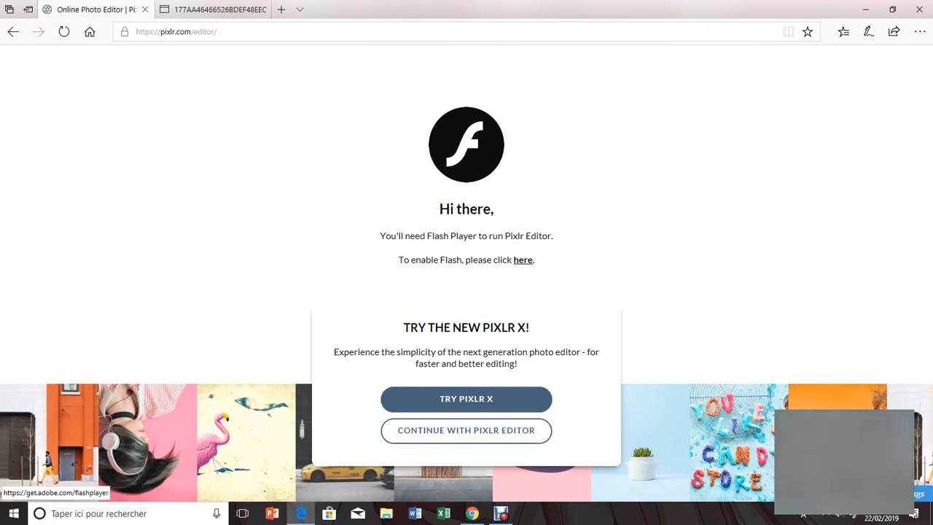
pyautogui.click(523, 259)
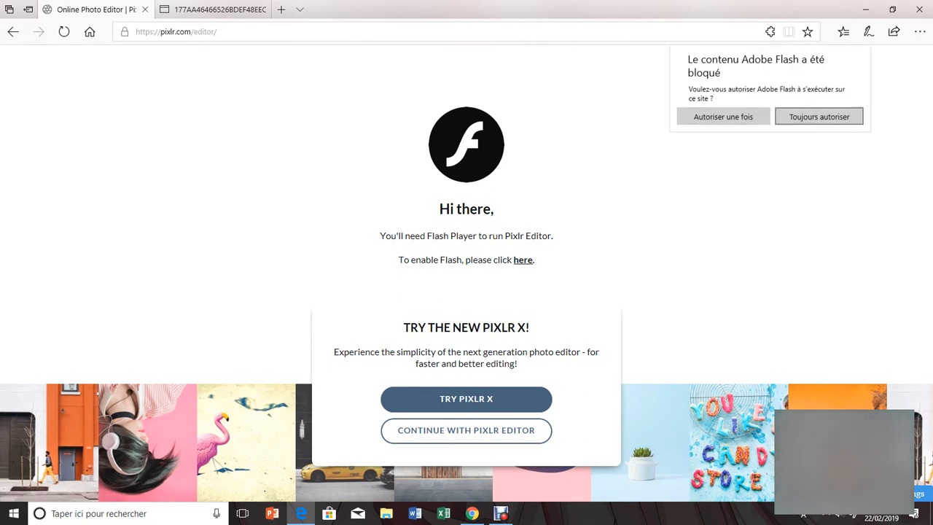
pyautogui.click(723, 116)
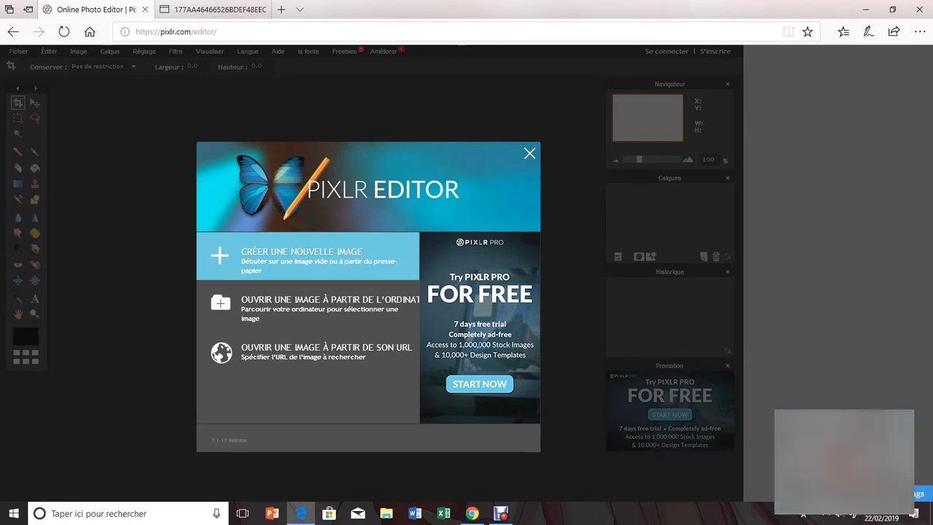
# Step: Create a new transparent image named "video", 2560 pixels wide and 1440 pixels high
pyautogui.click(306, 257)
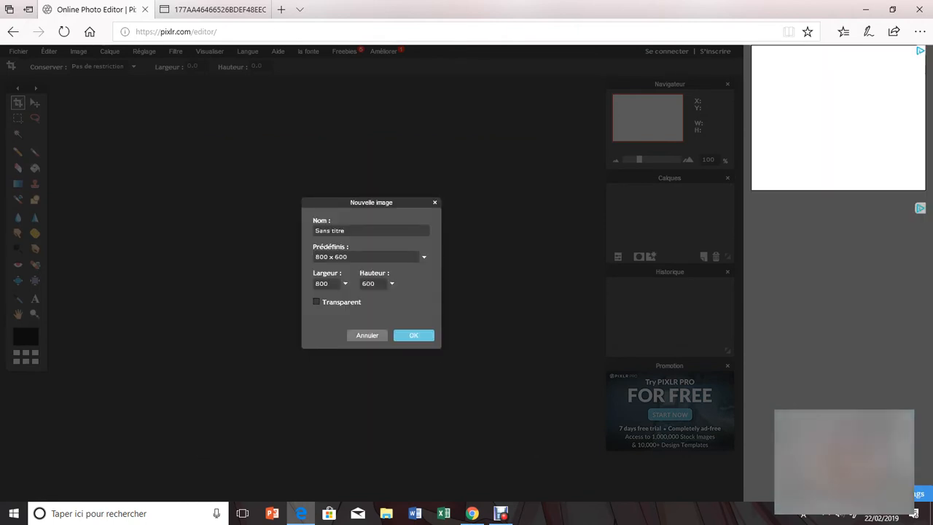
pyautogui.click(317, 301)
pyautogui.moveTo(328, 284); pyautogui.dragTo(315, 283)
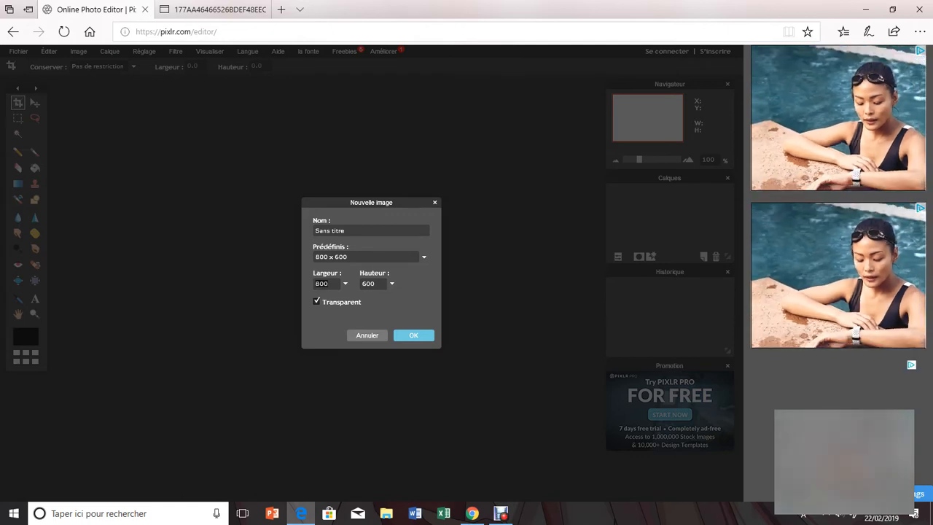
pyautogui.press('BackSpace')
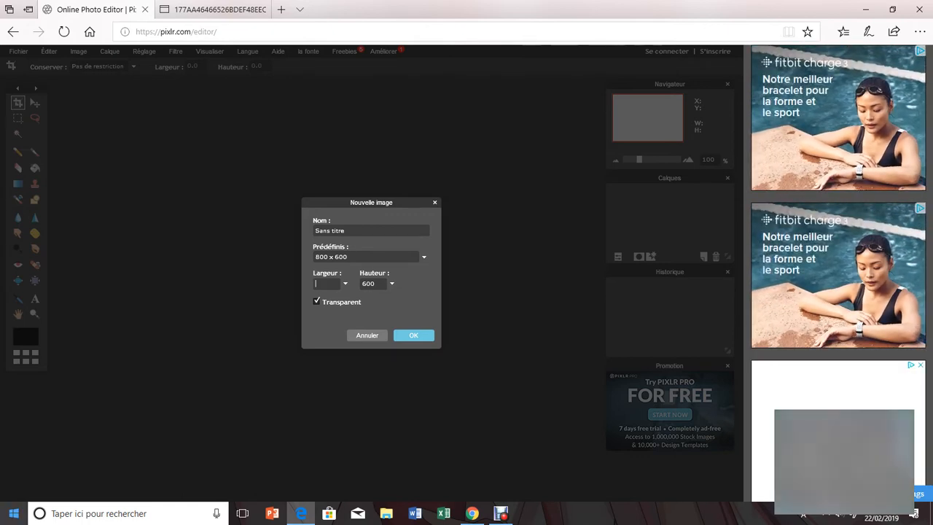
pyautogui.write('25')
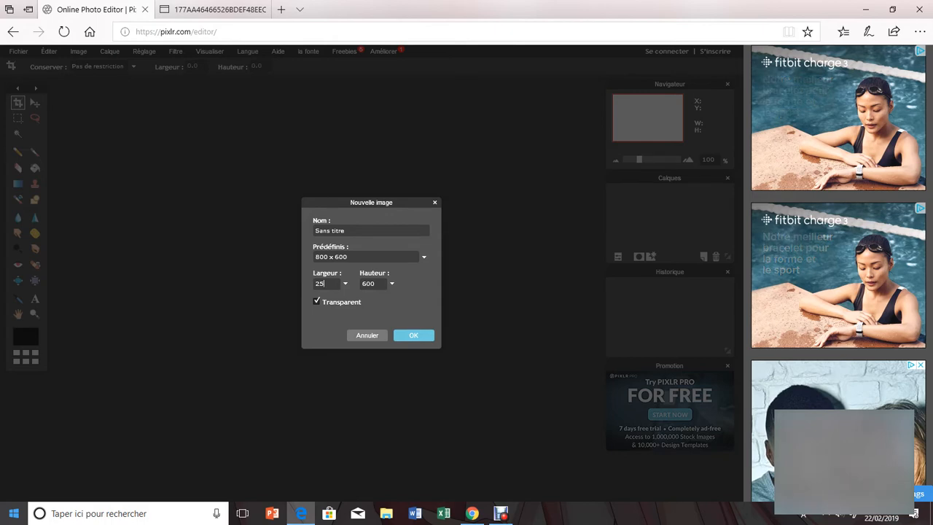
pyautogui.write('60')
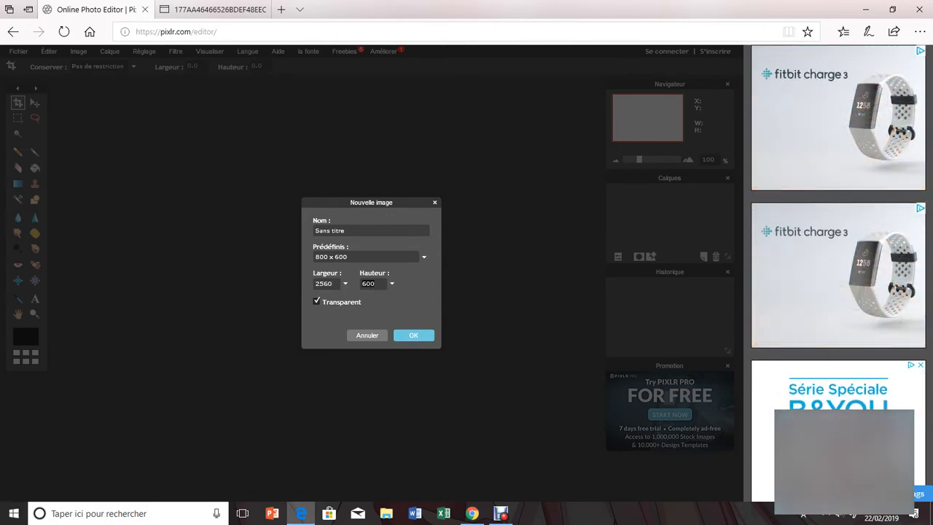
pyautogui.press('BackSpace')
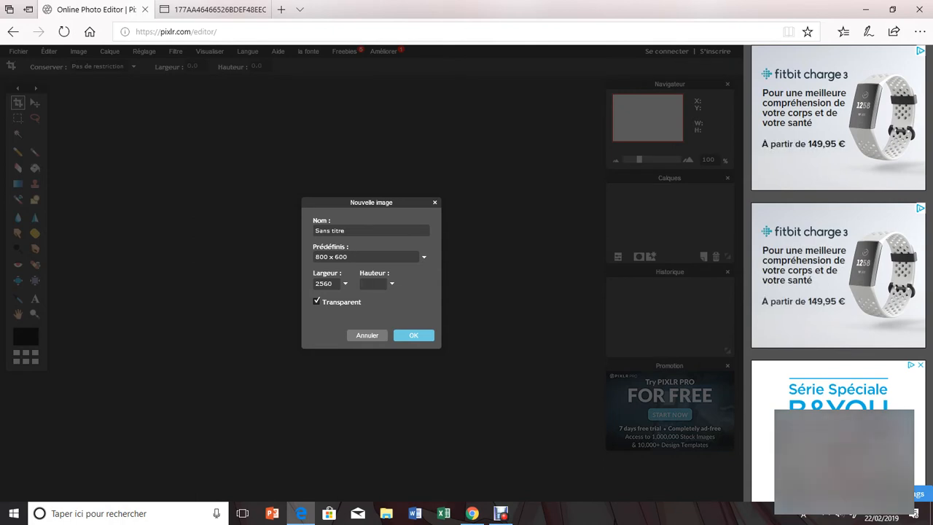
pyautogui.write('1440')
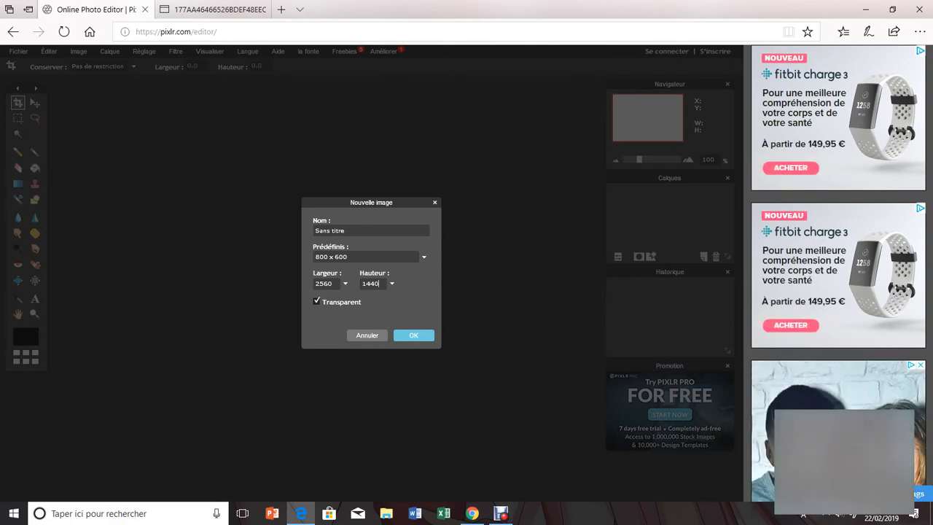
pyautogui.moveTo(345, 230); pyautogui.dragTo(320, 231)
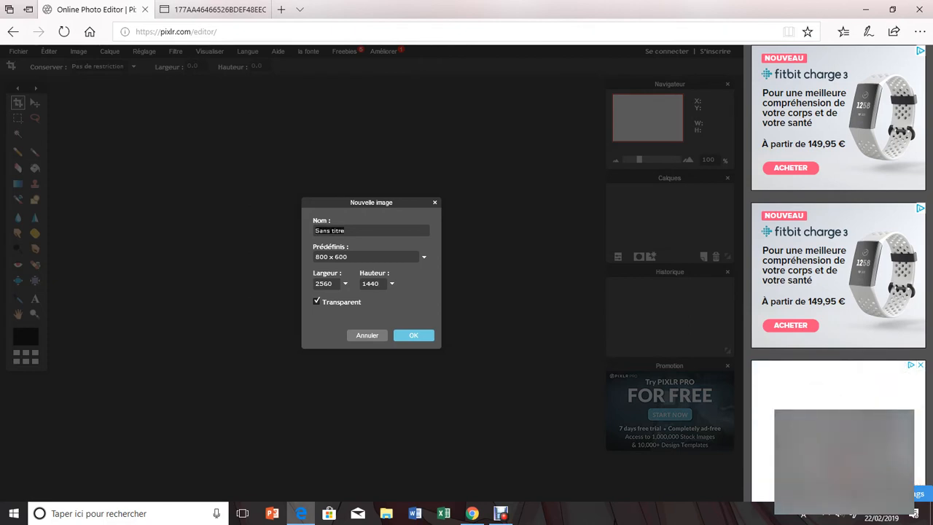
pyautogui.press('BackSpace')
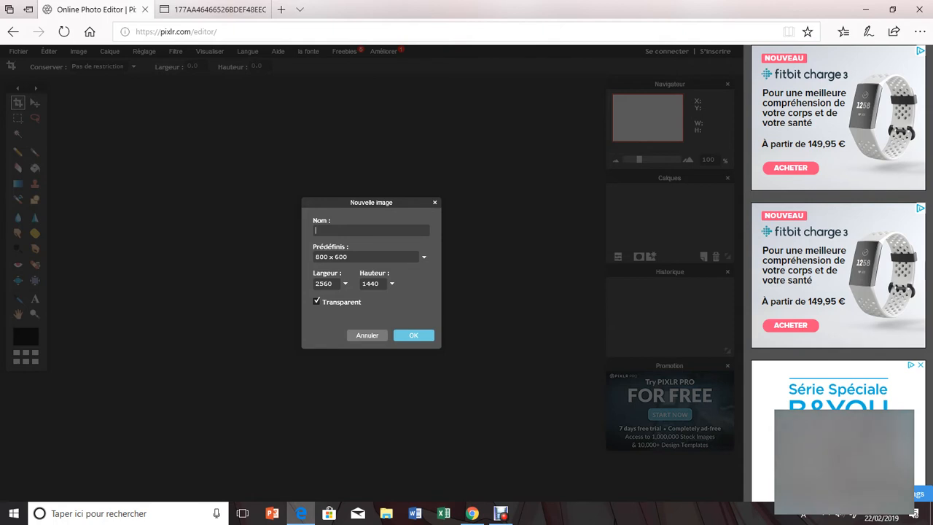
pyautogui.write('video')
pyautogui.click(422, 334)
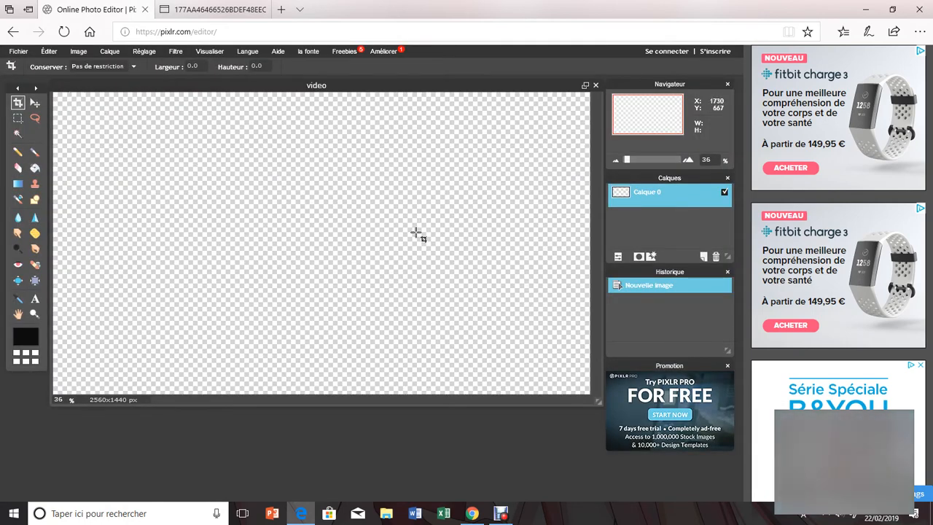
pyautogui.scroll(1, 412, 235)
pyautogui.scroll(-1, 391, 195)
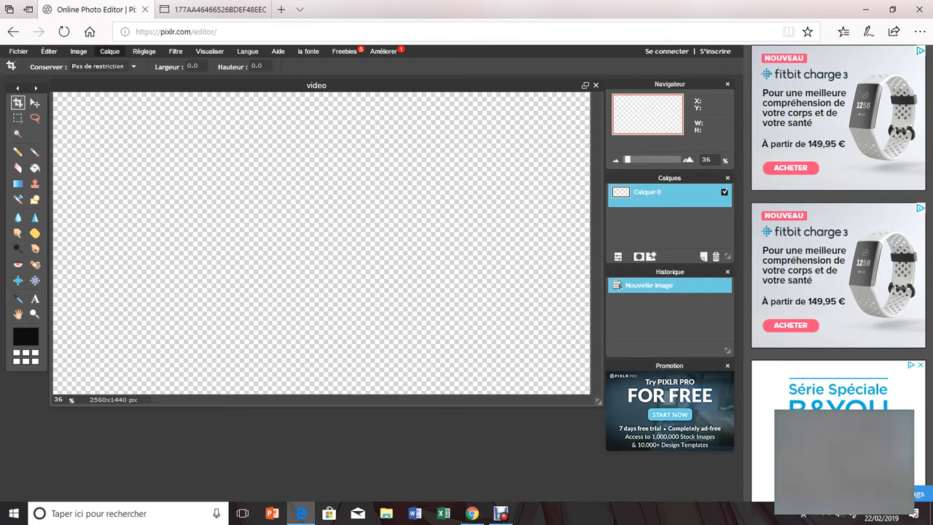
pyautogui.click(109, 52)
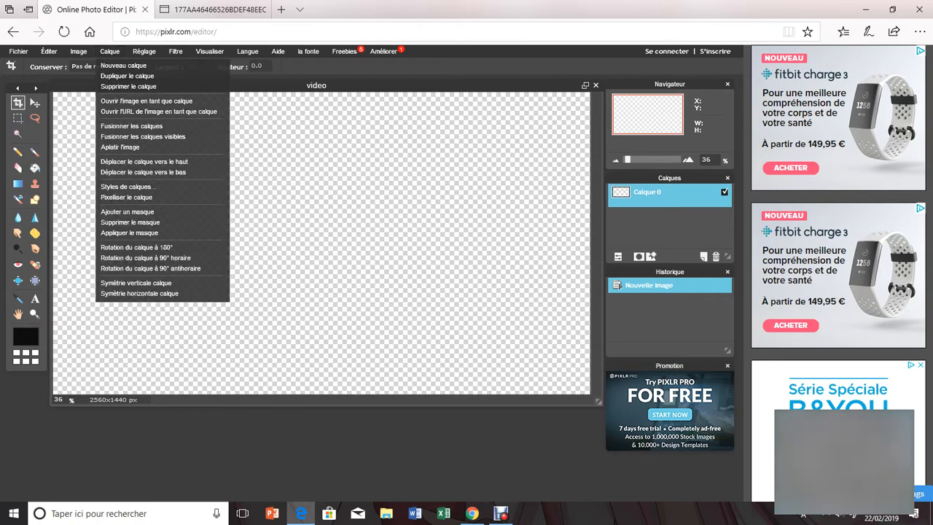
pyautogui.click(305, 186)
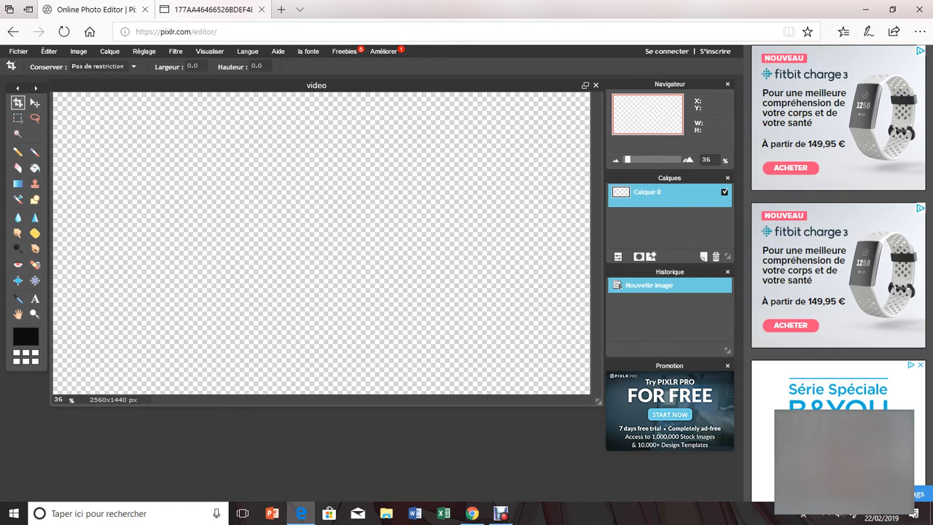
pyautogui.click(212, 9)
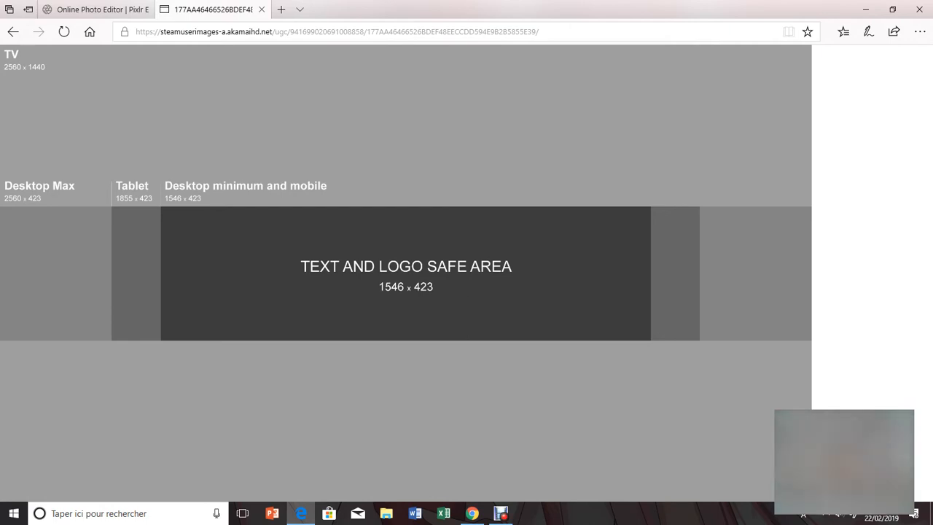
pyautogui.rightClick(393, 215)
pyautogui.click(437, 253)
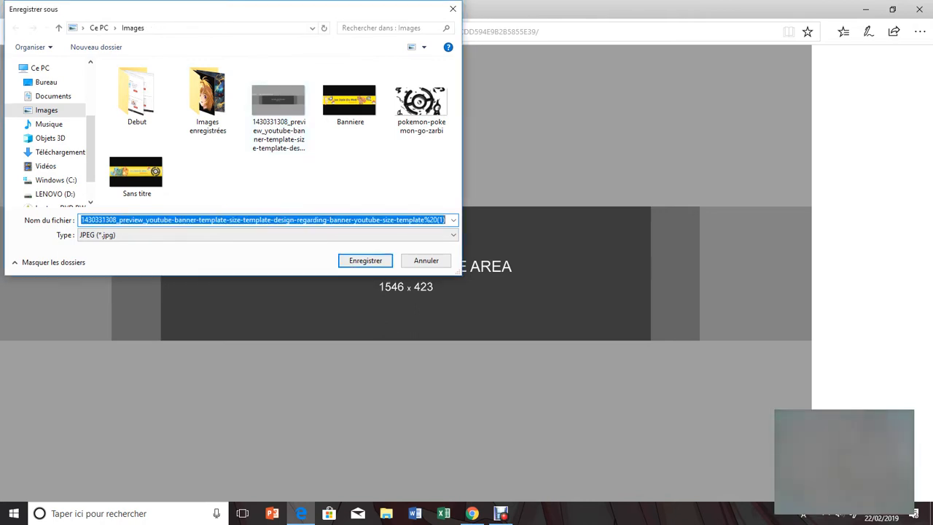
pyautogui.click(452, 8)
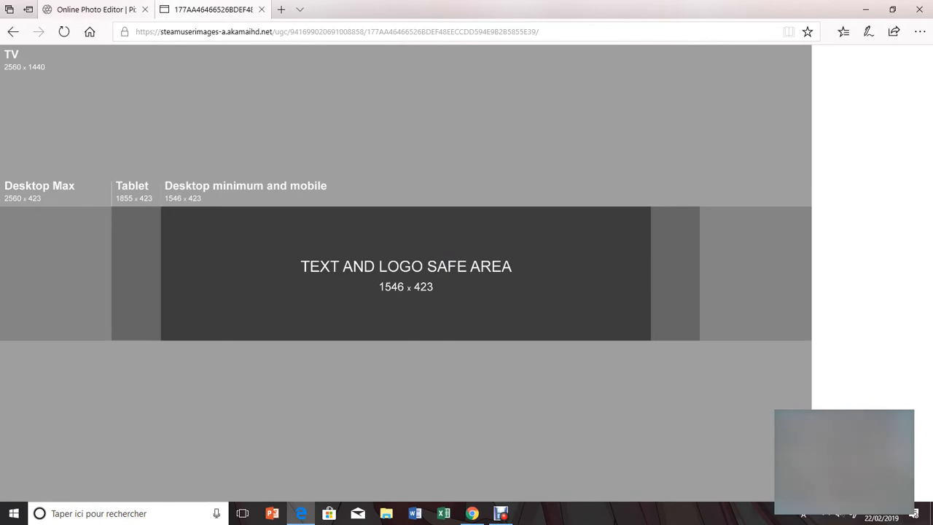
pyautogui.moveTo(91, 10)
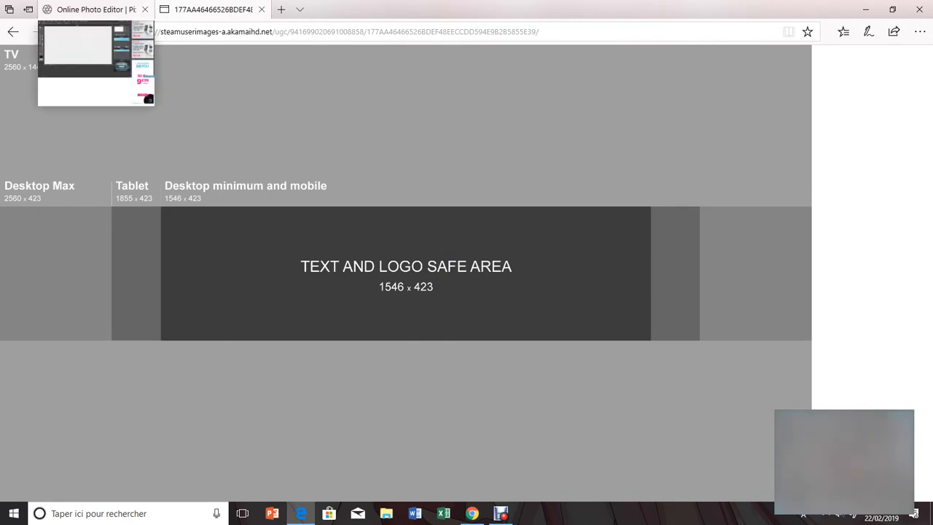
pyautogui.click(91, 9)
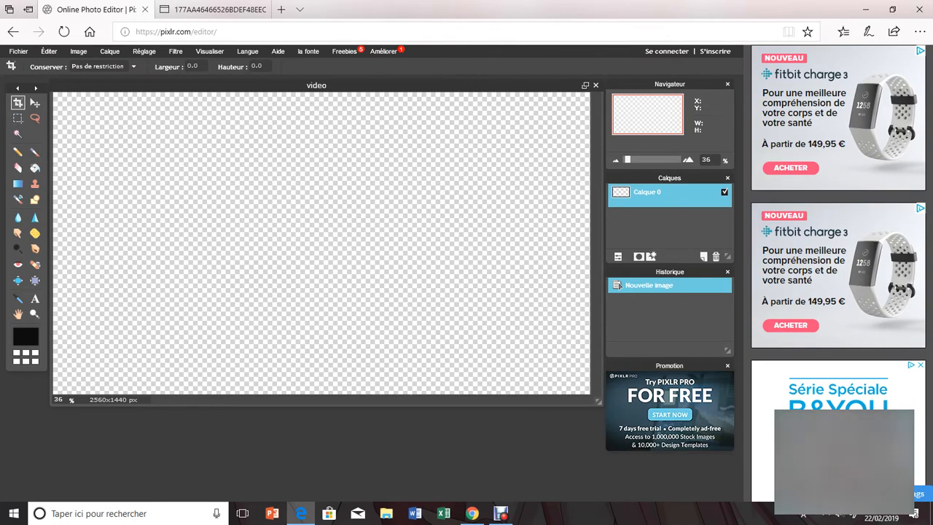
# Step: Open the saved YouTube banner size template from the Images folder as a new layer in the image
pyautogui.click(110, 51)
pyautogui.moveTo(144, 51)
pyautogui.moveTo(110, 51)
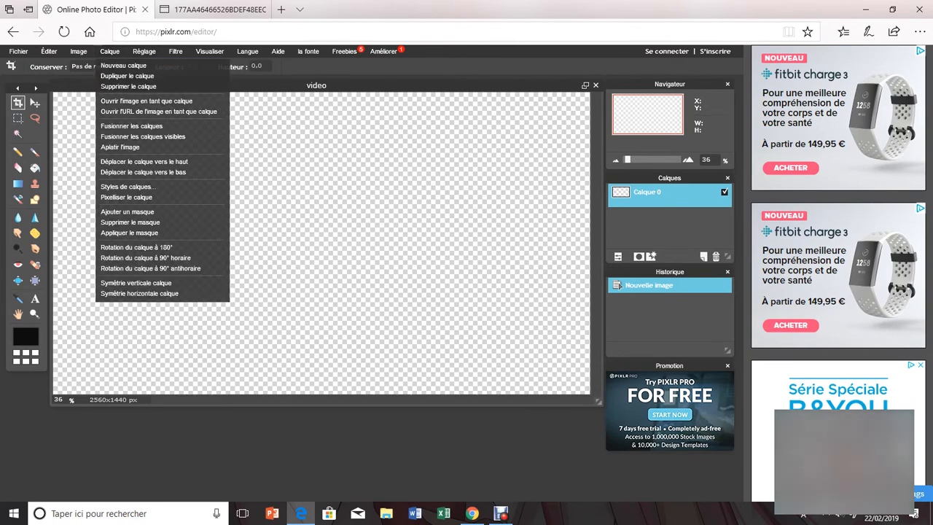
pyautogui.click(149, 100)
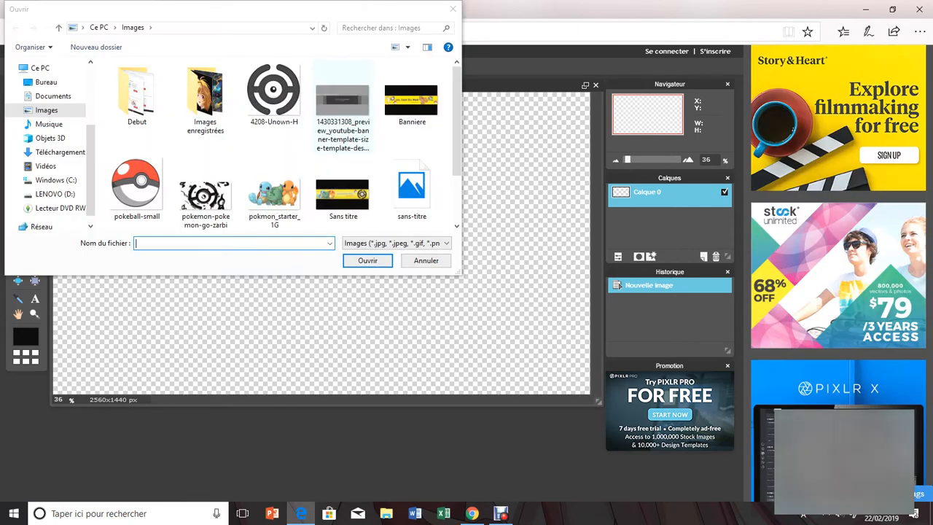
pyautogui.click(342, 105)
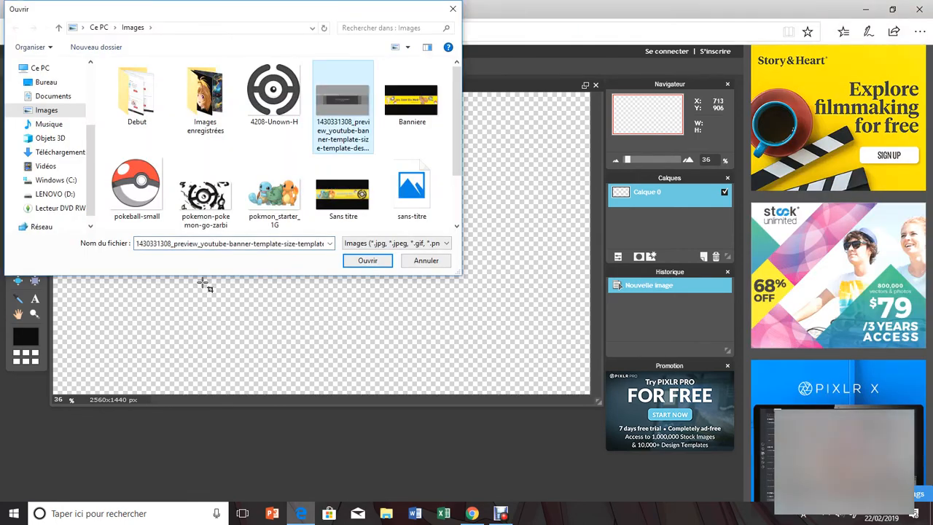
pyautogui.press('F2')
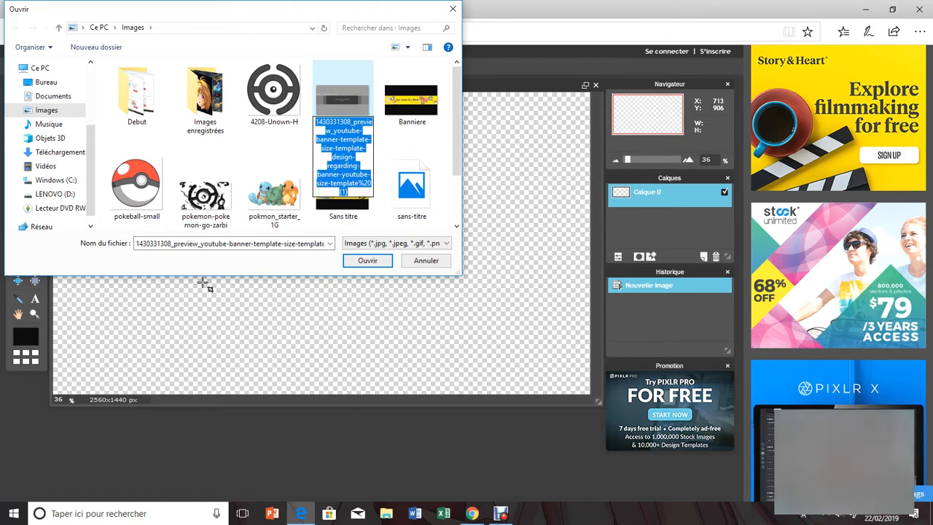
pyautogui.press('Escape')
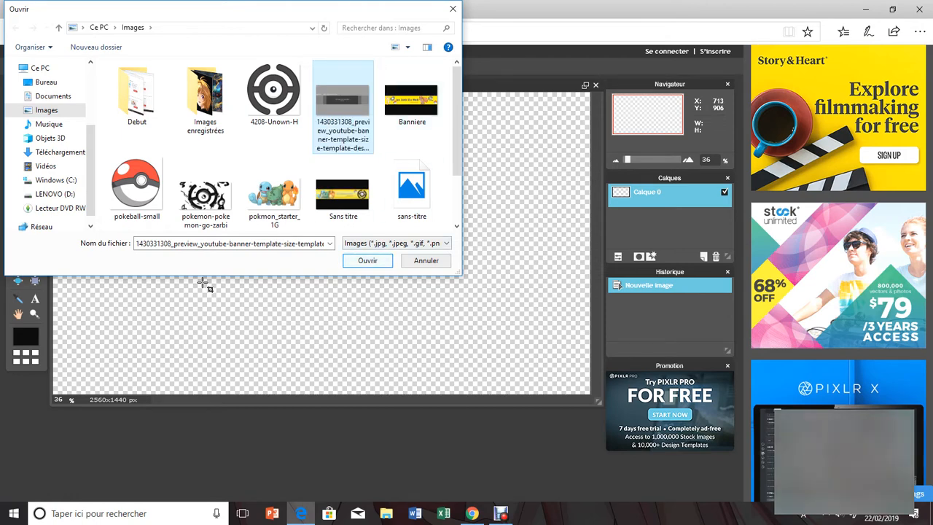
pyautogui.click(397, 242)
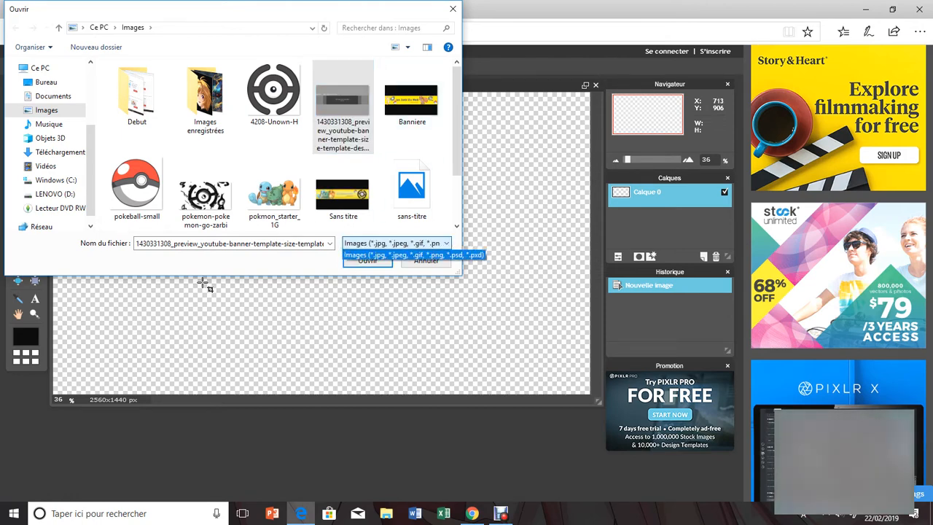
pyautogui.click(397, 255)
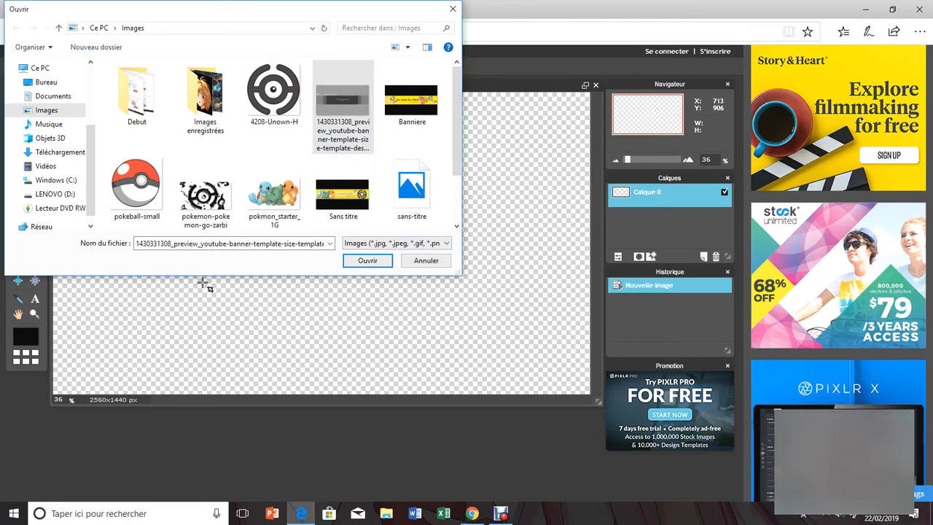
pyautogui.click(368, 260)
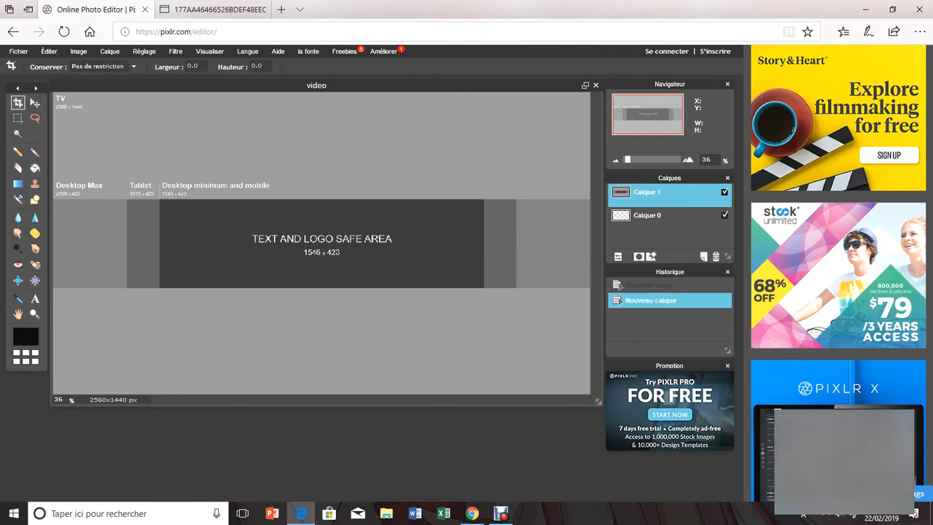
# Step: Add a new layer above the template and set the drawing tool's fill colour to magenta ff00cc
pyautogui.click(703, 257)
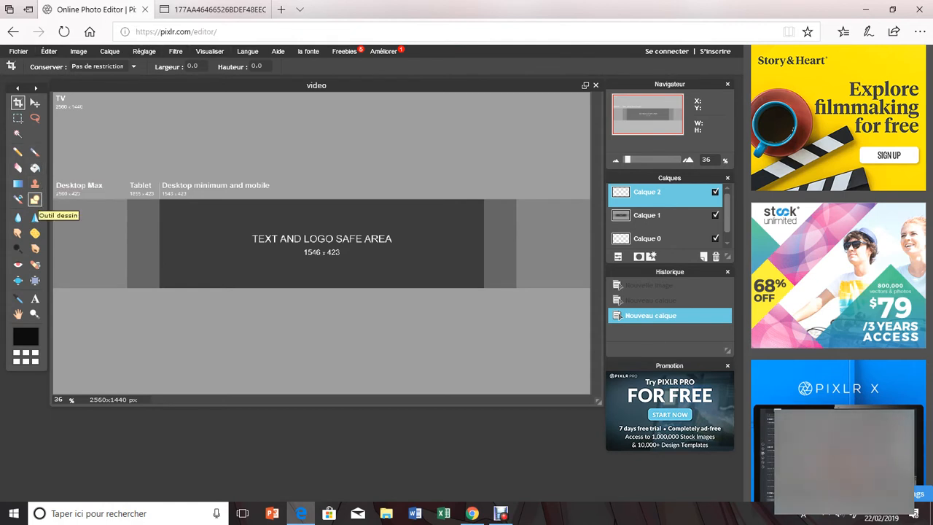
pyautogui.click(35, 199)
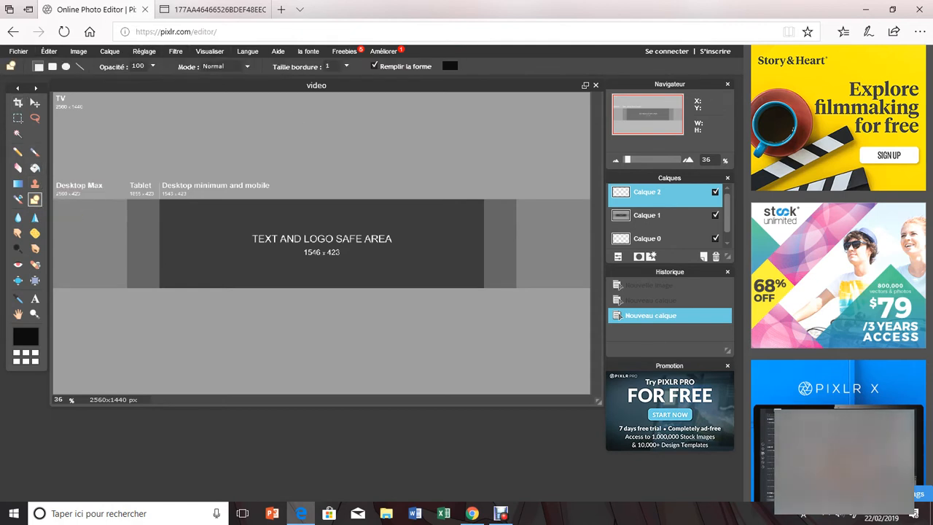
pyautogui.click(450, 66)
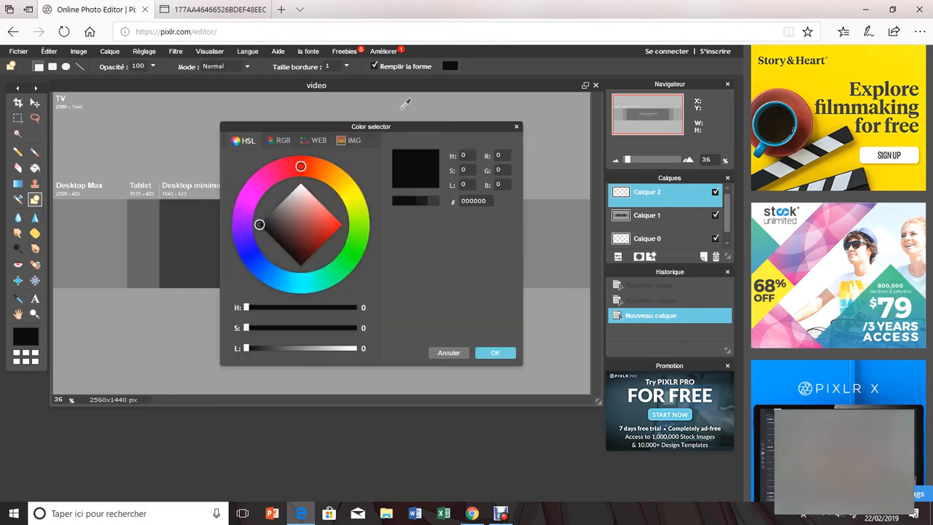
pyautogui.moveTo(300, 166)
pyautogui.mouseDown()
pyautogui.moveTo(356, 233)
pyautogui.moveTo(346, 258)
pyautogui.moveTo(301, 167)
pyautogui.mouseUp()
pyautogui.moveTo(259, 224); pyautogui.dragTo(342, 225)
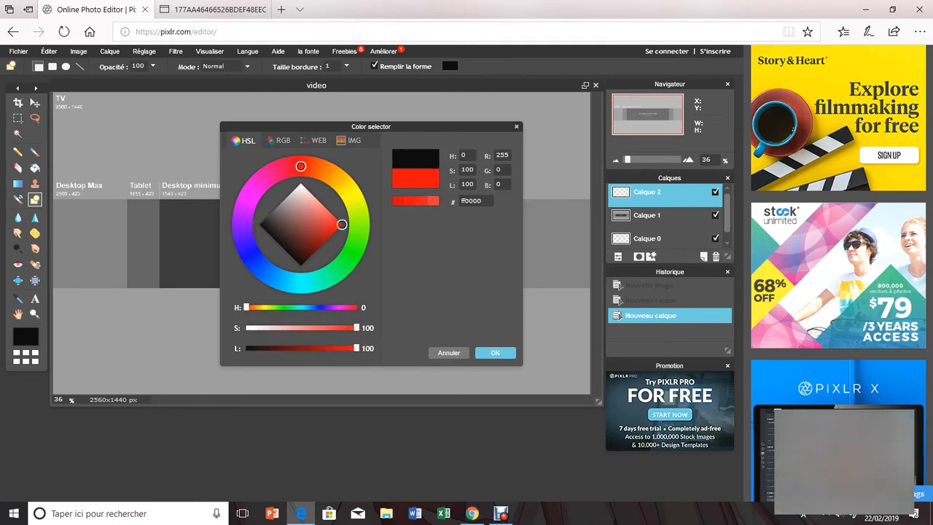
pyautogui.moveTo(300, 166); pyautogui.dragTo(257, 185)
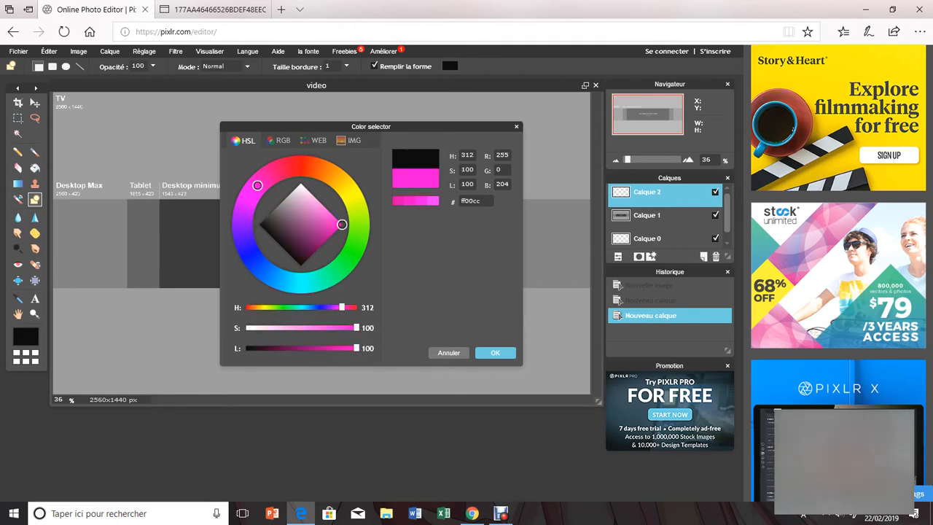
pyautogui.click(495, 352)
# Step: Draw two full-width magenta rectangles covering the template's areas above and below the central 423-pixel band
pyautogui.scroll(-3, 189, 199)
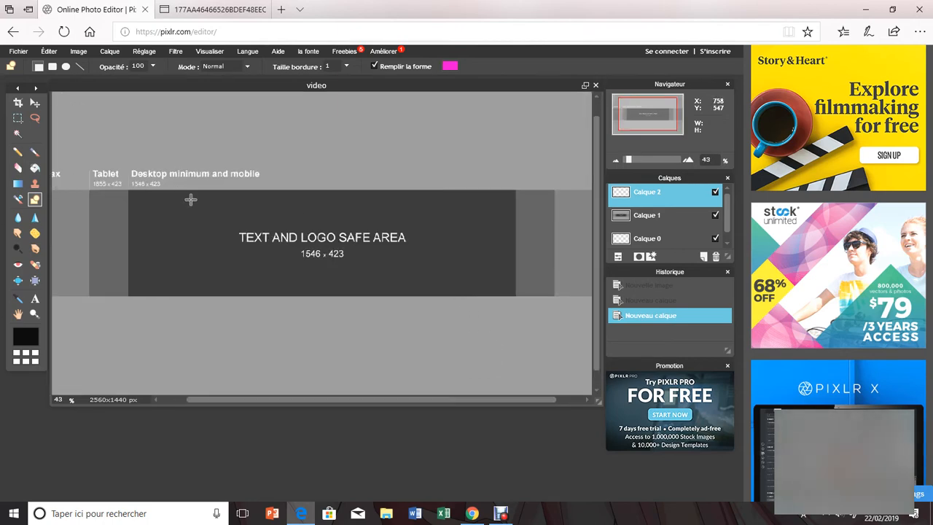
pyautogui.scroll(-1, 186, 199)
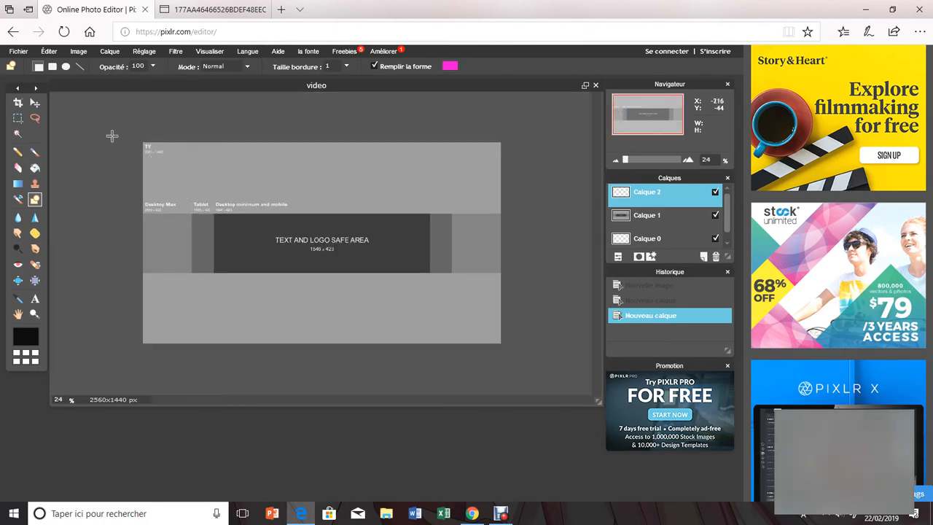
pyautogui.moveTo(405, 195)
pyautogui.mouseDown()
pyautogui.moveTo(524, 203)
pyautogui.moveTo(520, 213)
pyautogui.mouseUp()
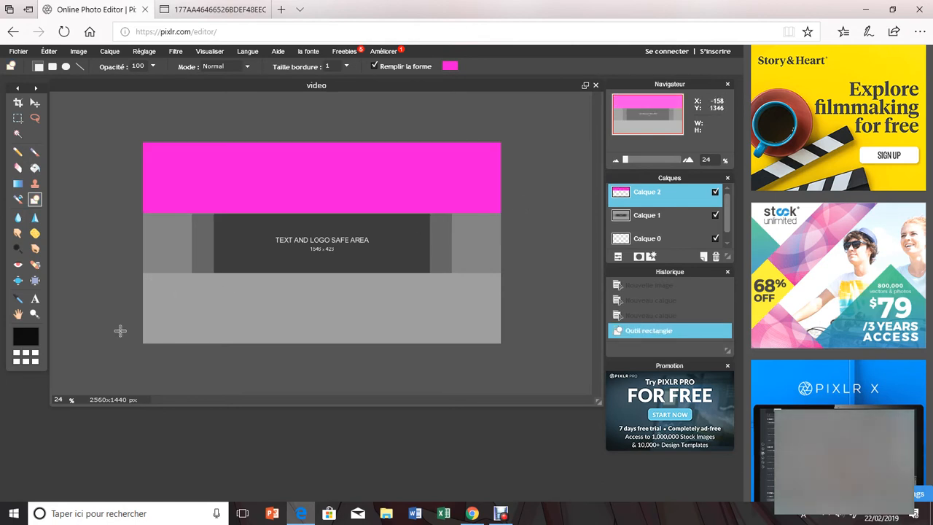
pyautogui.moveTo(140, 347); pyautogui.dragTo(525, 272)
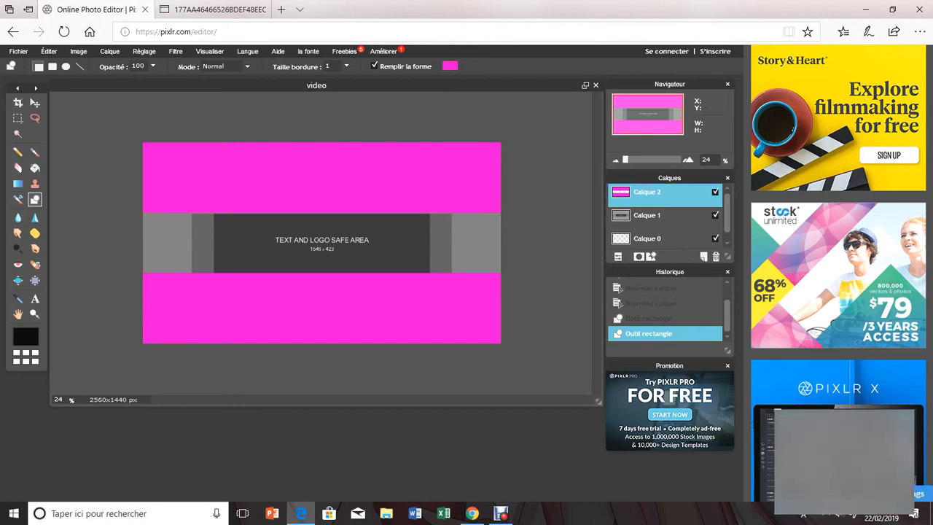
pyautogui.click(452, 67)
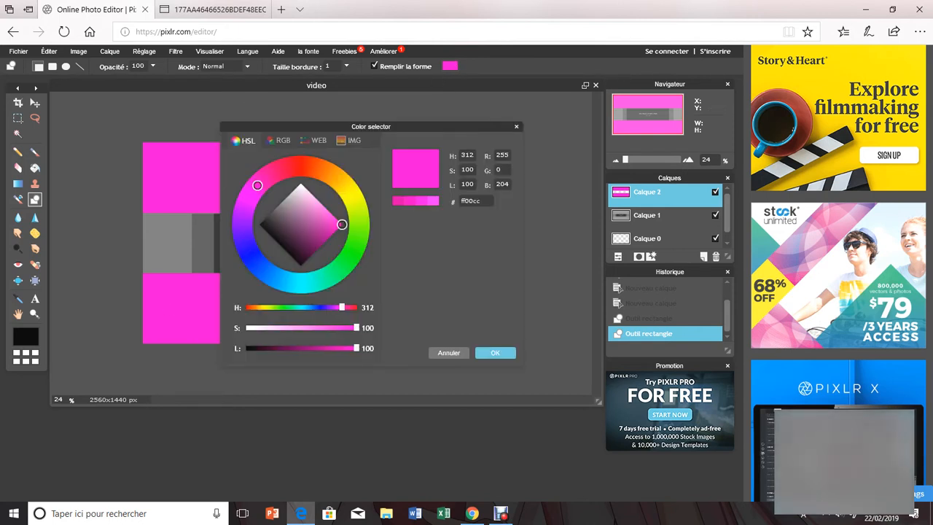
pyautogui.moveTo(259, 183)
pyautogui.mouseDown()
pyautogui.moveTo(350, 195)
pyautogui.moveTo(293, 166)
pyautogui.moveTo(304, 282)
pyautogui.moveTo(243, 230)
pyautogui.moveTo(300, 167)
pyautogui.mouseUp()
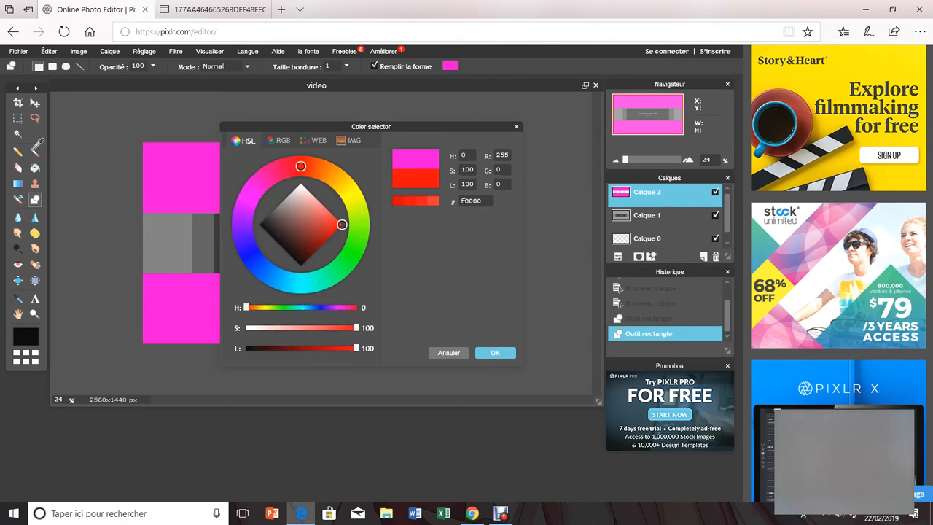
pyautogui.click(516, 126)
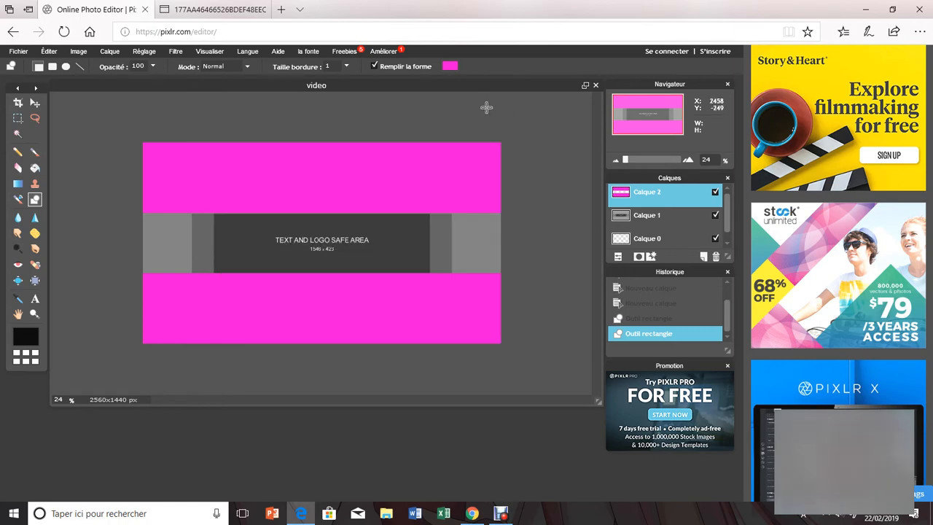
pyautogui.click(110, 51)
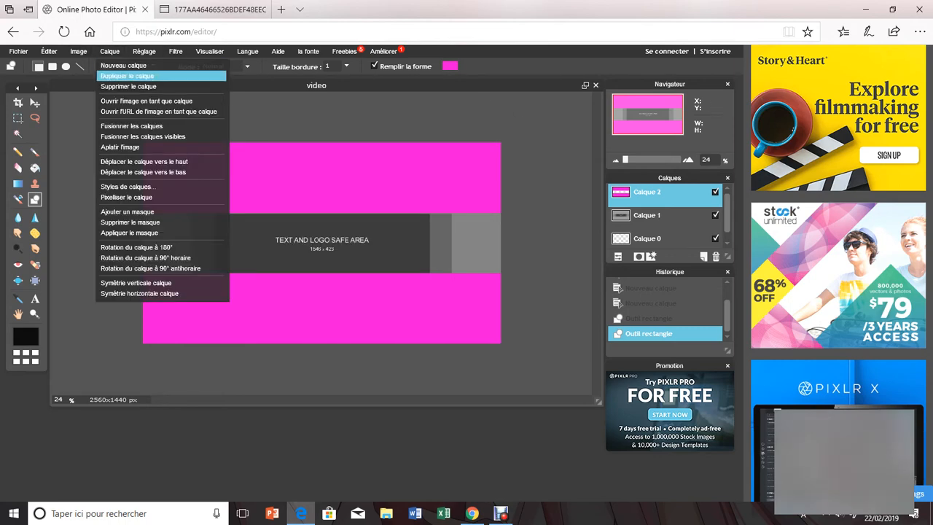
pyautogui.click(124, 98)
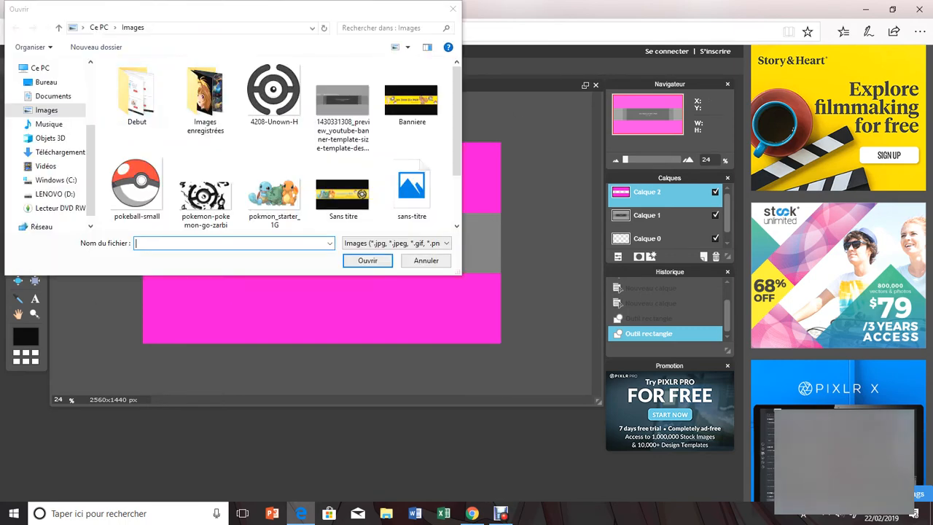
pyautogui.scroll(-2, 274, 145)
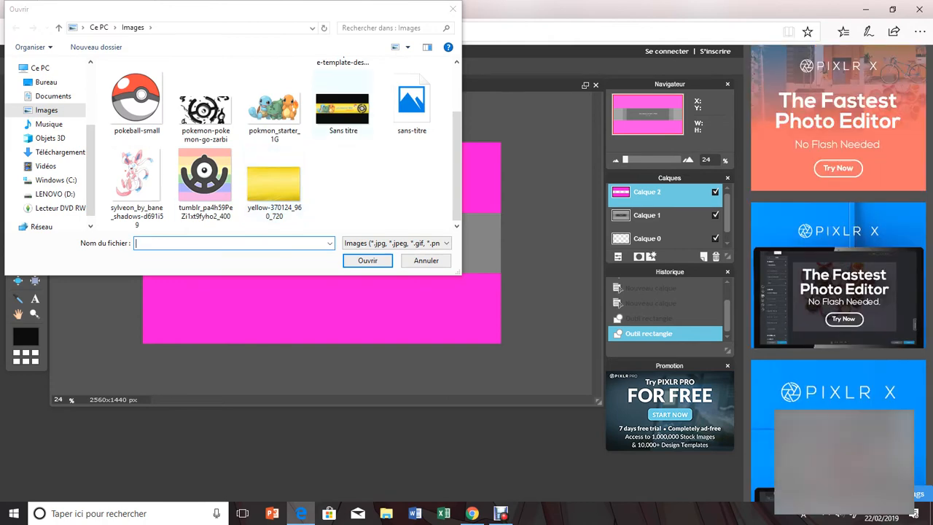
pyautogui.scroll(2, 284, 146)
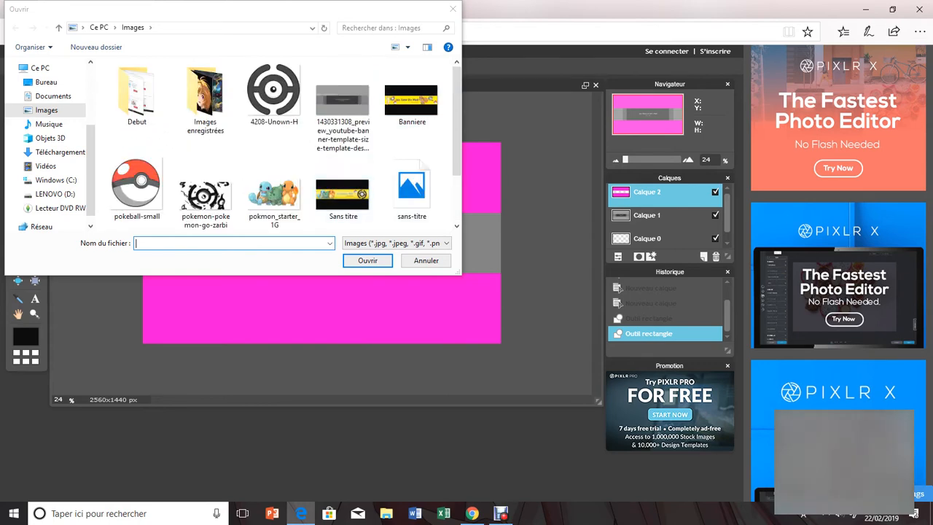
pyautogui.click(453, 9)
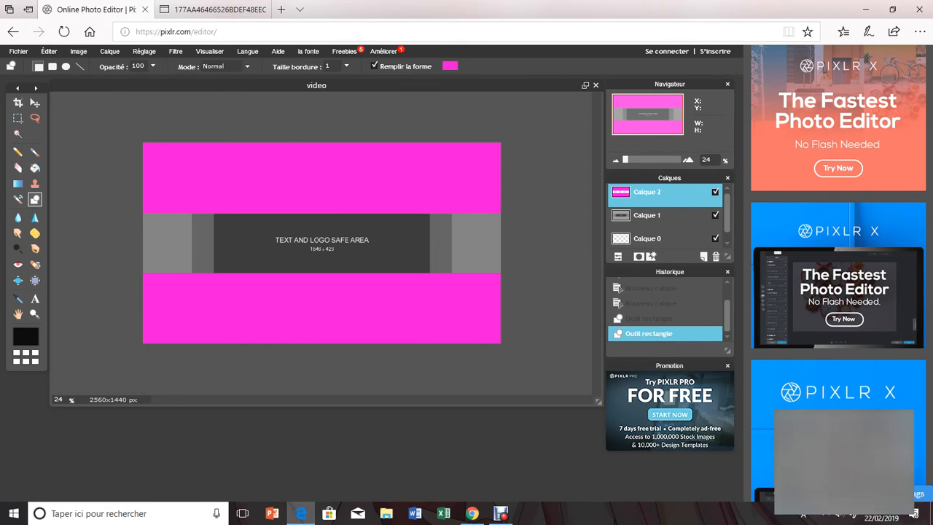
# Step: Set the shape fill colour to cyan and draw a full-width rectangle over the central band between the magenta areas
pyautogui.click(449, 65)
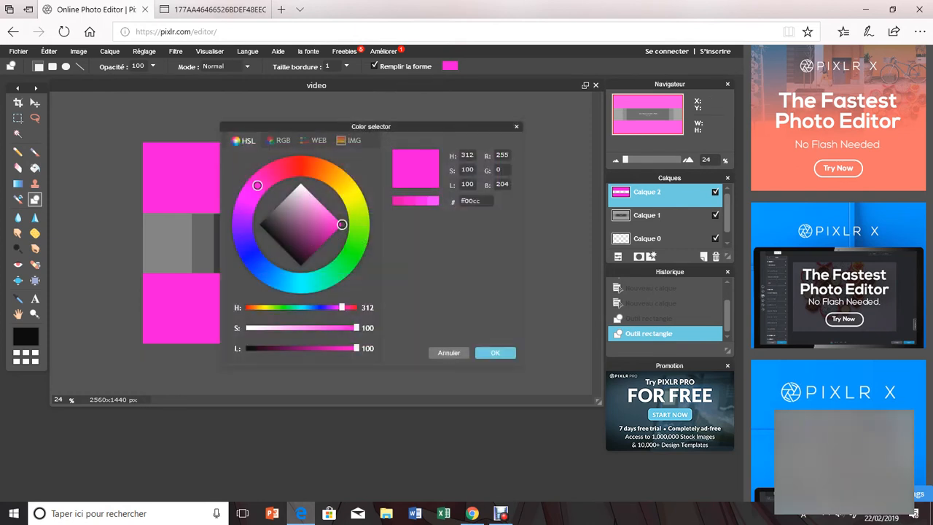
pyautogui.moveTo(257, 185)
pyautogui.mouseDown()
pyautogui.moveTo(244, 210)
pyautogui.moveTo(250, 253)
pyautogui.moveTo(304, 163)
pyautogui.moveTo(246, 198)
pyautogui.moveTo(243, 233)
pyautogui.moveTo(209, 258)
pyautogui.moveTo(260, 382)
pyautogui.moveTo(250, 380)
pyautogui.moveTo(282, 365)
pyautogui.mouseUp()
pyautogui.moveTo(269, 215); pyautogui.dragTo(342, 225)
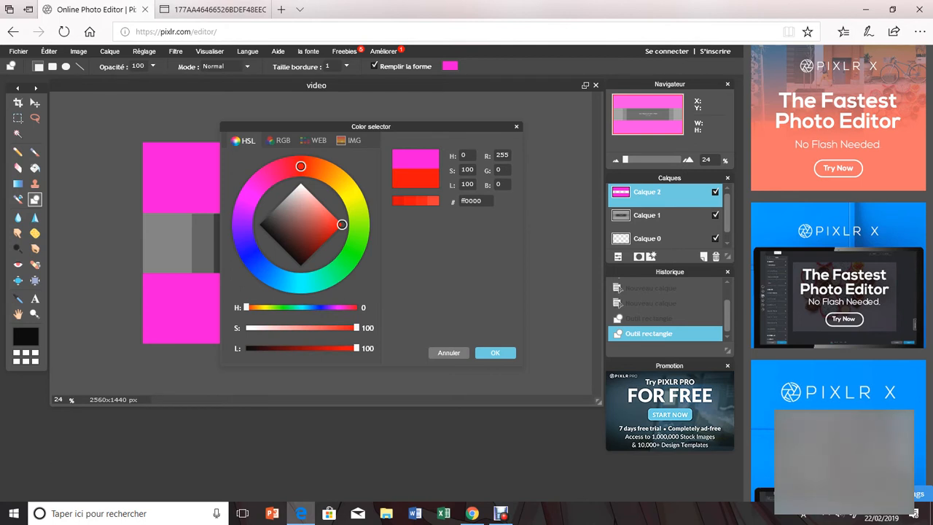
pyautogui.moveTo(274, 275)
pyautogui.mouseDown()
pyautogui.moveTo(250, 371)
pyautogui.moveTo(301, 402)
pyautogui.mouseUp()
pyautogui.click(495, 353)
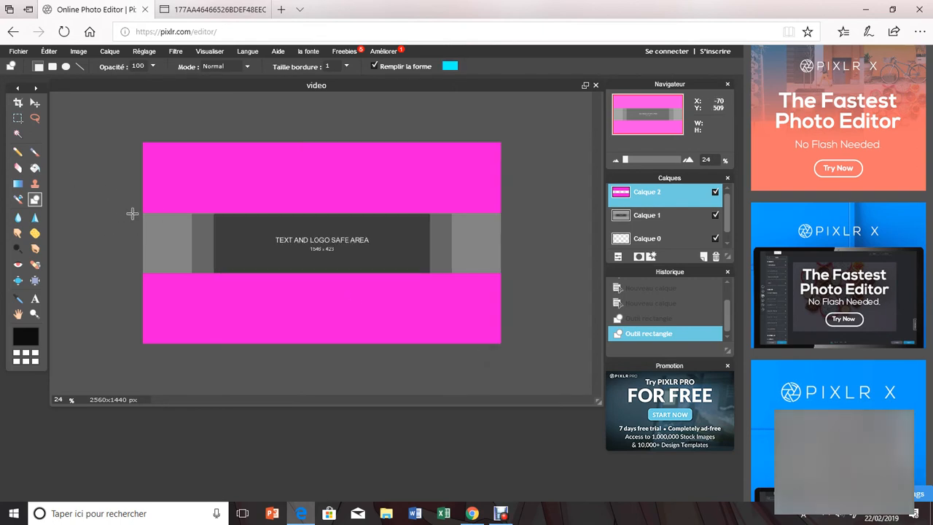
pyautogui.moveTo(128, 211); pyautogui.dragTo(504, 273)
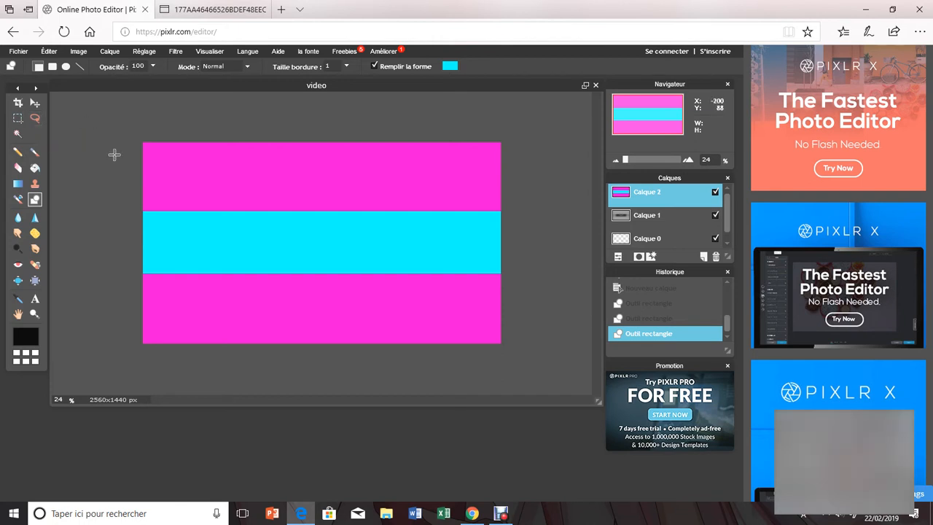
# Step: Open the pokeball-small image as a new layer and move it to the left end of the cyan band
pyautogui.click(35, 103)
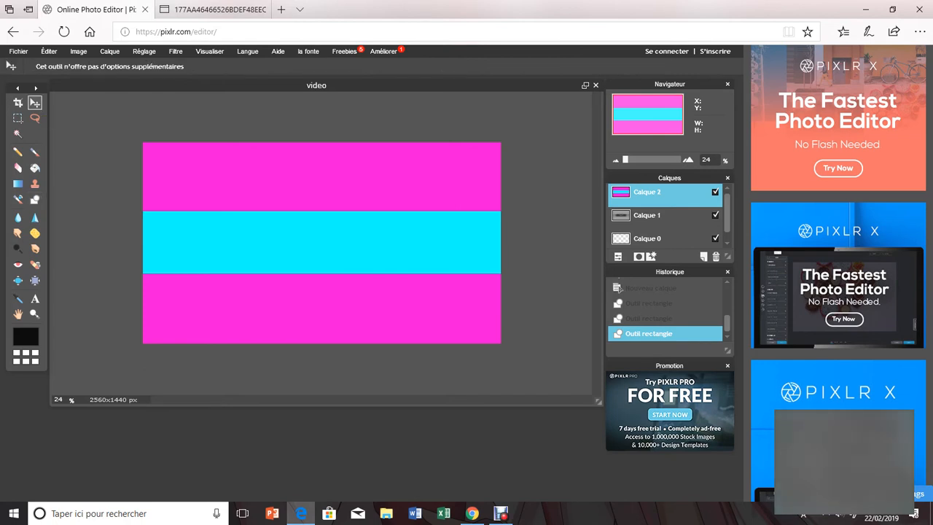
pyautogui.moveTo(202, 208)
pyautogui.mouseDown()
pyautogui.moveTo(206, 219)
pyautogui.moveTo(189, 202)
pyautogui.moveTo(211, 209)
pyautogui.moveTo(203, 215)
pyautogui.mouseUp()
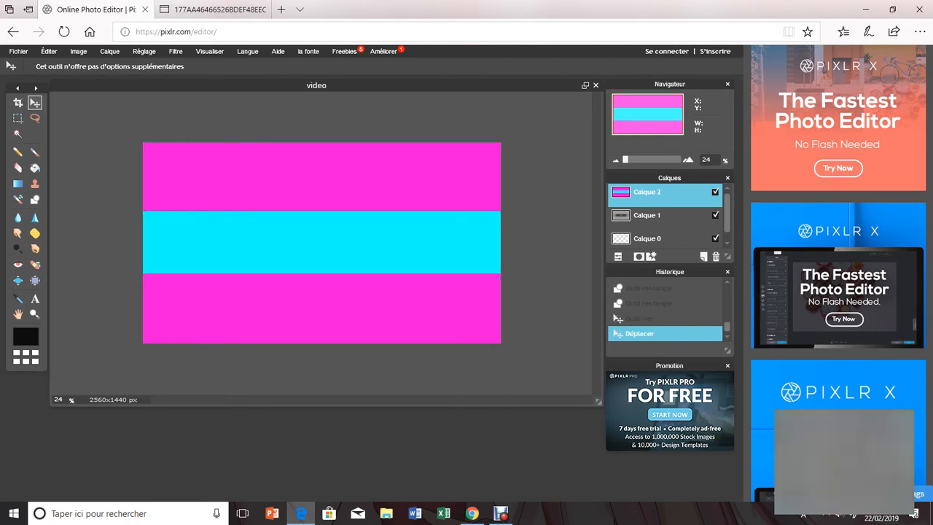
pyautogui.click(109, 51)
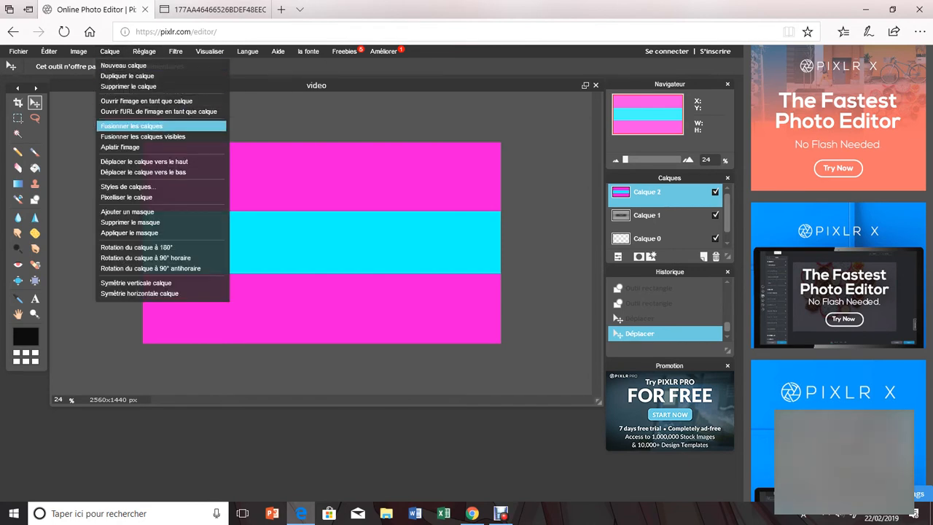
pyautogui.click(127, 102)
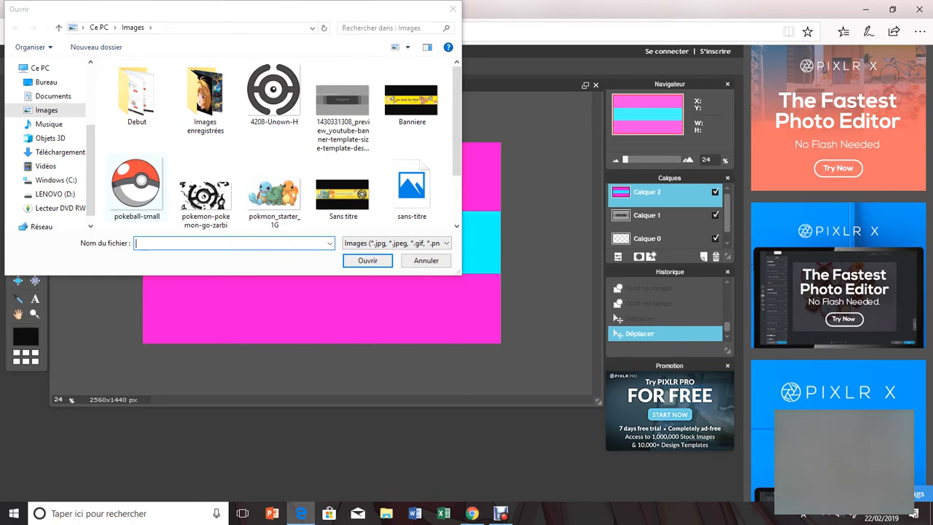
pyautogui.click(136, 187)
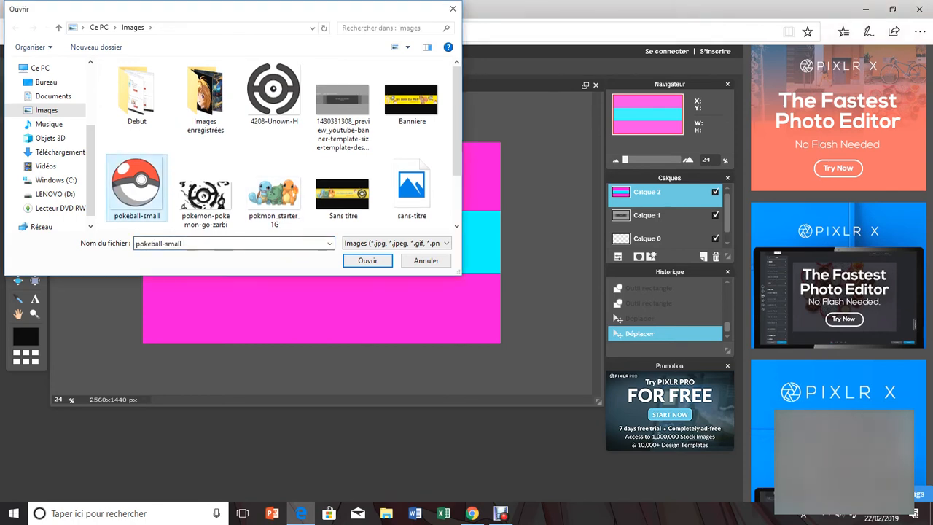
pyautogui.click(367, 260)
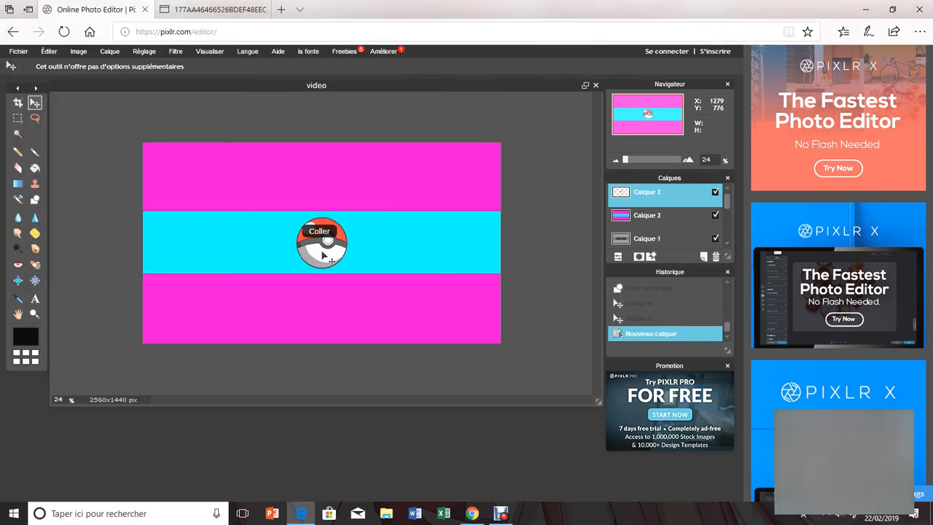
pyautogui.moveTo(315, 244); pyautogui.dragTo(189, 244)
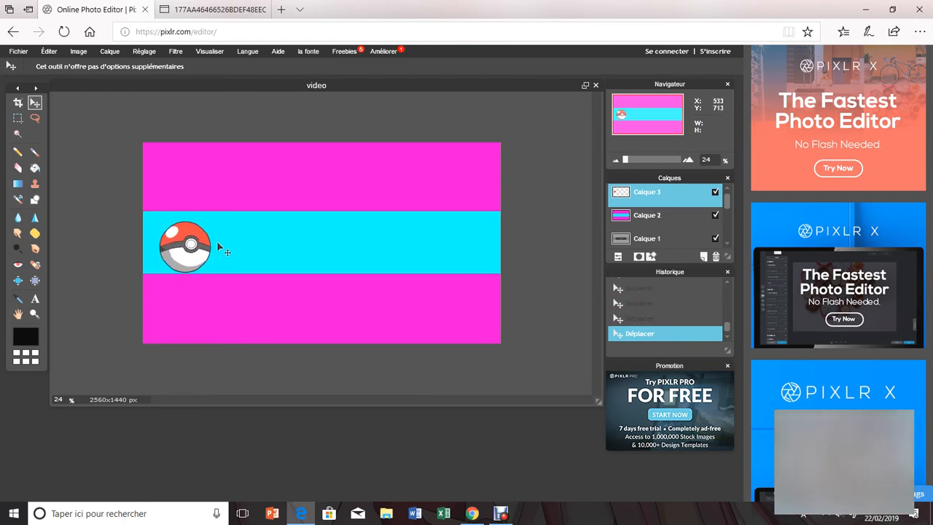
# Step: Free-transform the Poké Ball layer to tilt it slightly counterclockwise, reposition it within the left end of the cyan band, and apply the changes
pyautogui.hotkey('ctrl', 't')
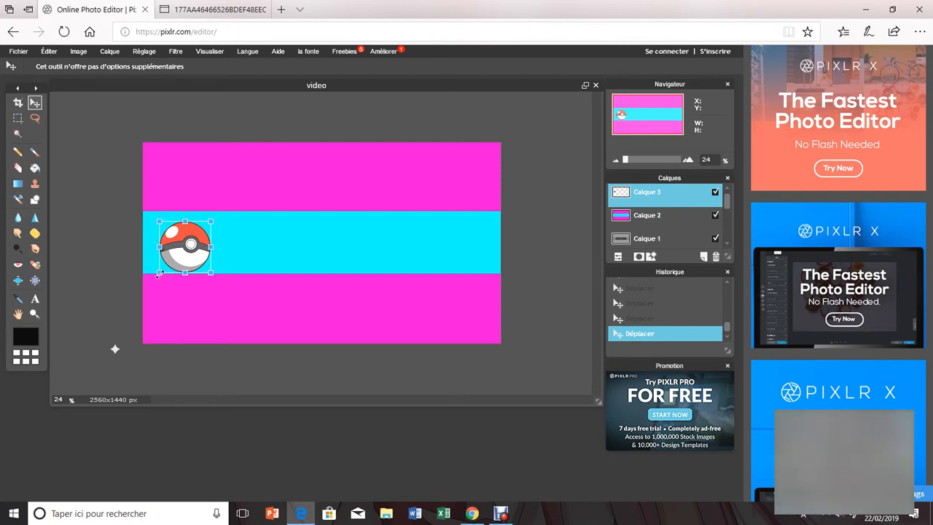
pyautogui.moveTo(160, 272); pyautogui.dragTo(136, 316)
pyautogui.moveTo(115, 350); pyautogui.dragTo(146, 283)
pyautogui.moveTo(166, 252); pyautogui.dragTo(193, 196)
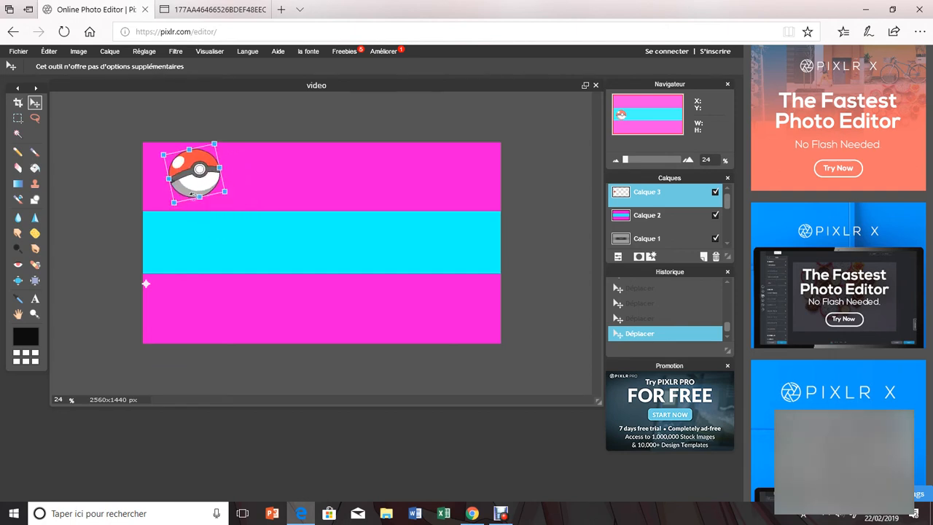
pyautogui.moveTo(146, 284); pyautogui.dragTo(132, 315)
pyautogui.moveTo(130, 353); pyautogui.dragTo(128, 353)
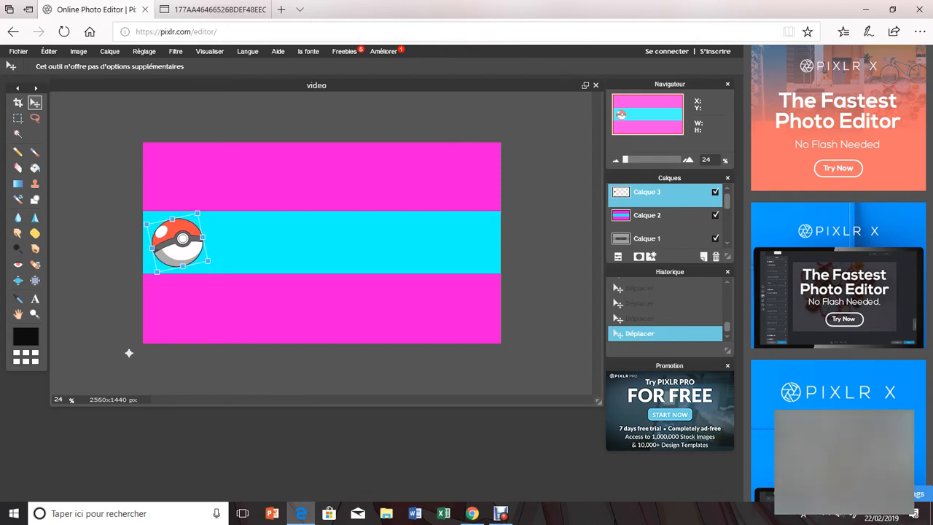
pyautogui.click(129, 353)
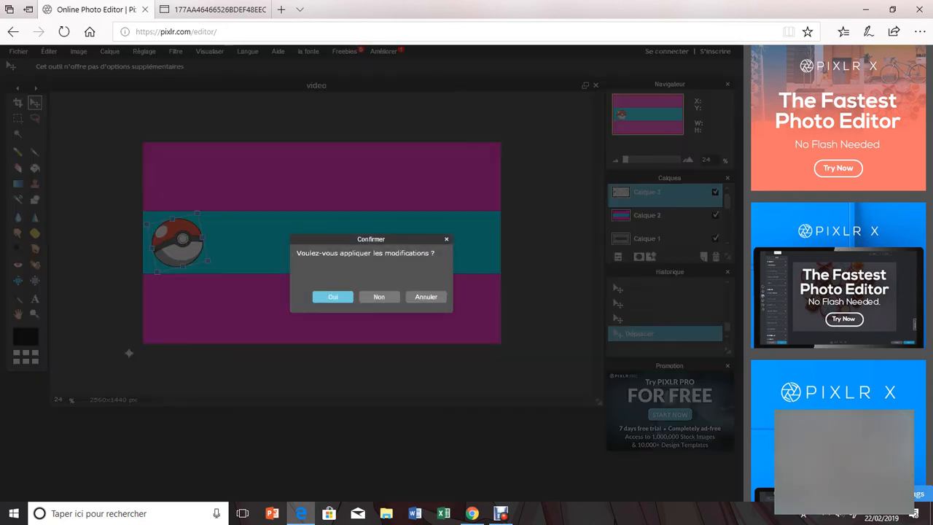
pyautogui.click(332, 297)
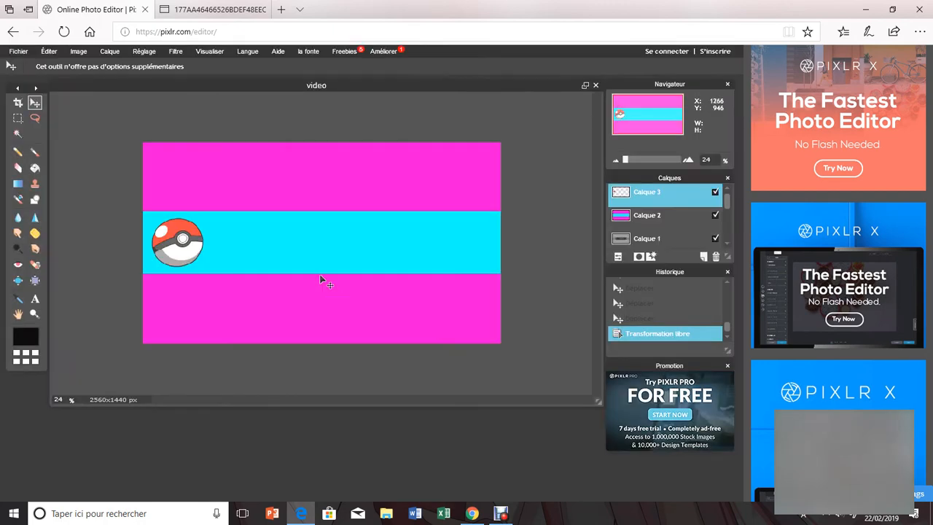
# Step: Open the pokeball-small image again as a new layer and move it to the right end of the cyan band
pyautogui.click(110, 51)
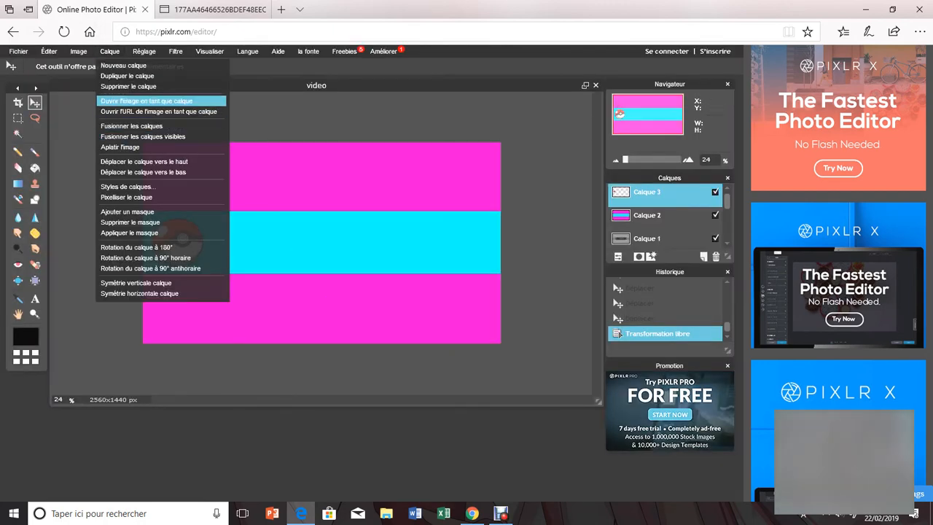
pyautogui.click(156, 102)
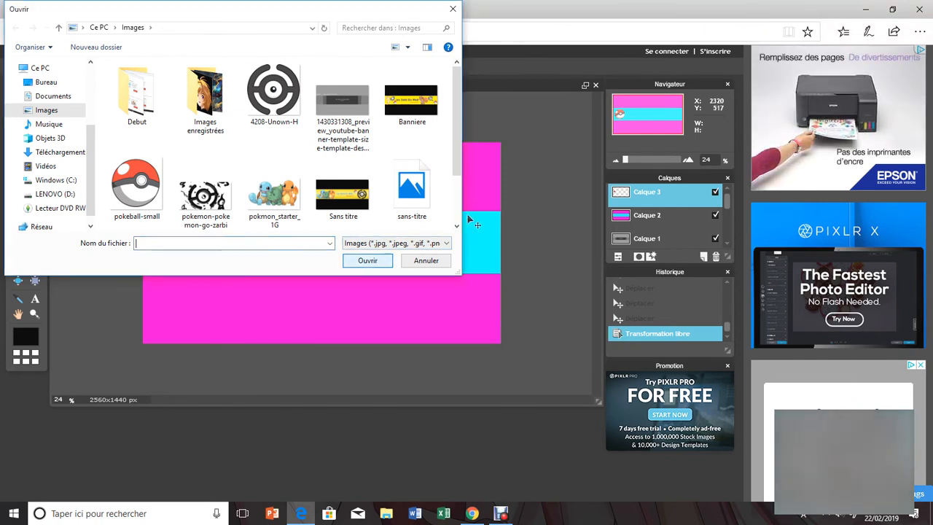
pyautogui.click(136, 188)
pyautogui.click(368, 260)
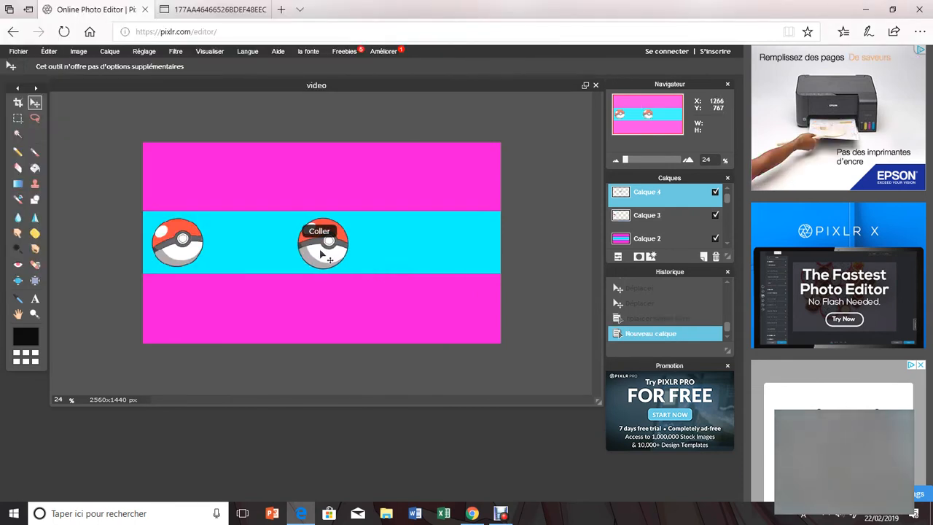
pyautogui.moveTo(321, 249); pyautogui.dragTo(458, 253)
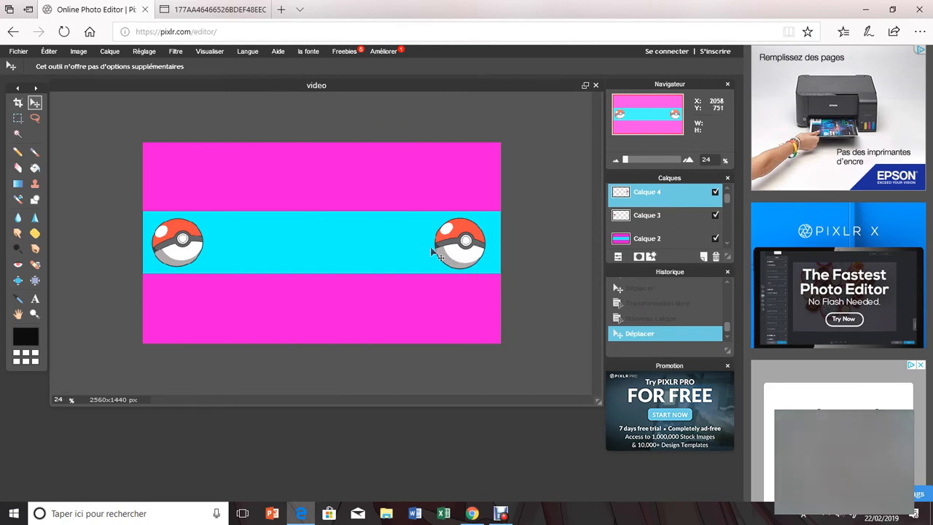
pyautogui.press('t')
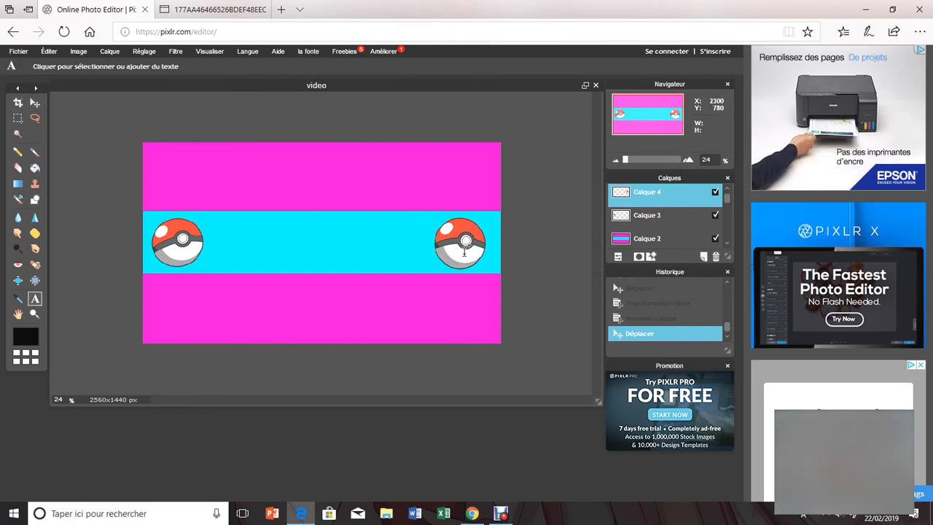
pyautogui.click(464, 254)
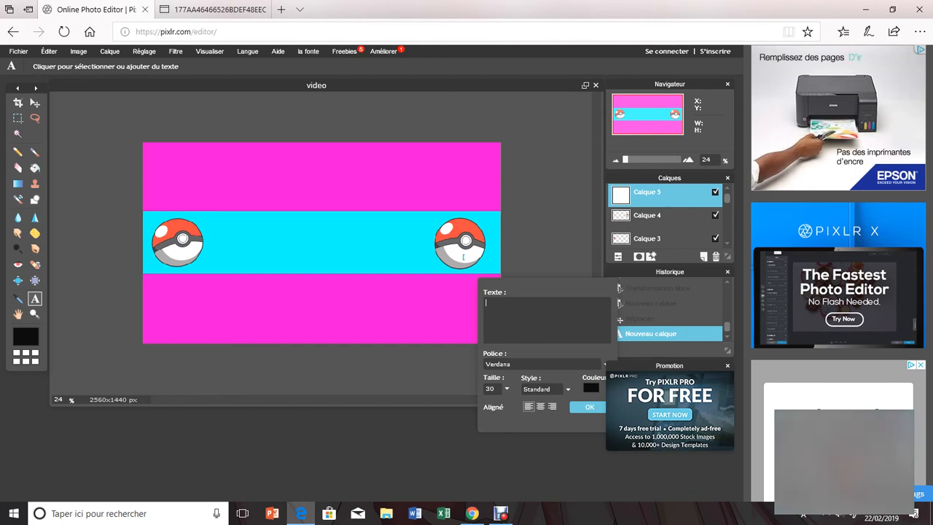
pyautogui.press('v')
# Step: Free-transform the second Poké Ball to tilt it slightly counterclockwise, position it within the right end of the cyan band, and apply the changes
pyautogui.moveTo(455, 243); pyautogui.dragTo(425, 260)
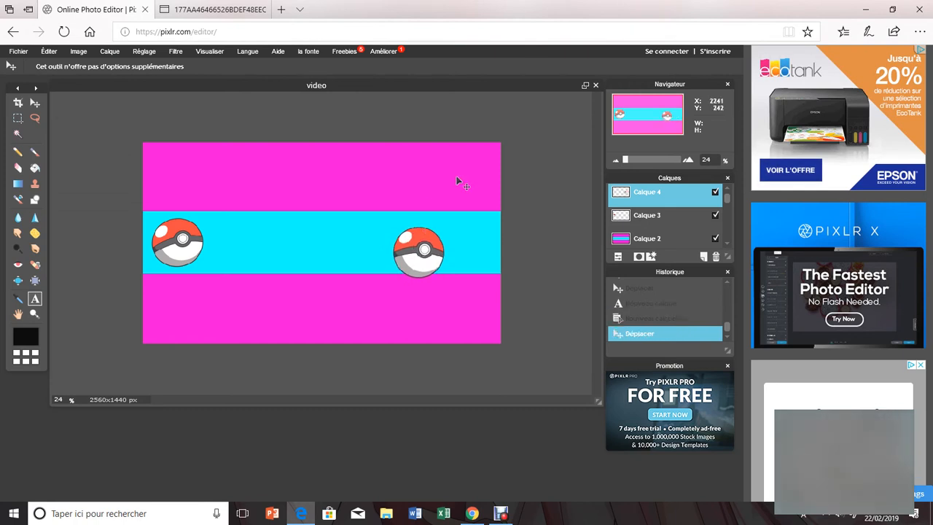
pyautogui.hotkey('ctrl', 't')
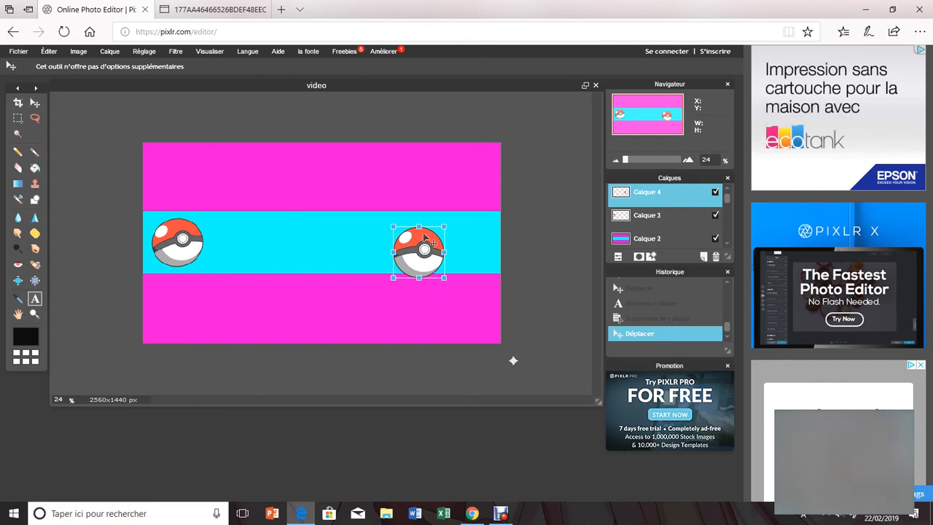
pyautogui.moveTo(443, 225)
pyautogui.mouseDown()
pyautogui.moveTo(462, 267)
pyautogui.moveTo(462, 236)
pyautogui.moveTo(394, 218)
pyautogui.moveTo(453, 235)
pyautogui.moveTo(435, 235)
pyautogui.moveTo(445, 226)
pyautogui.mouseUp()
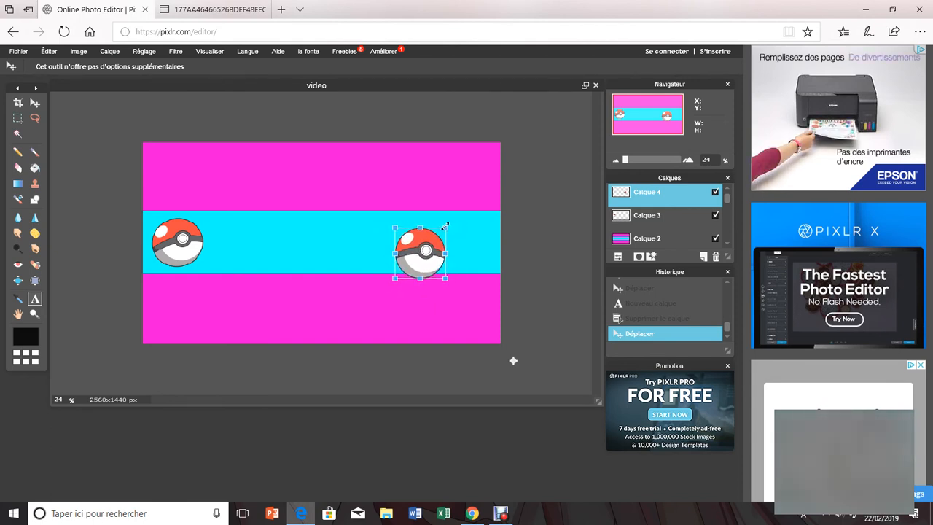
pyautogui.moveTo(514, 360); pyautogui.dragTo(528, 353)
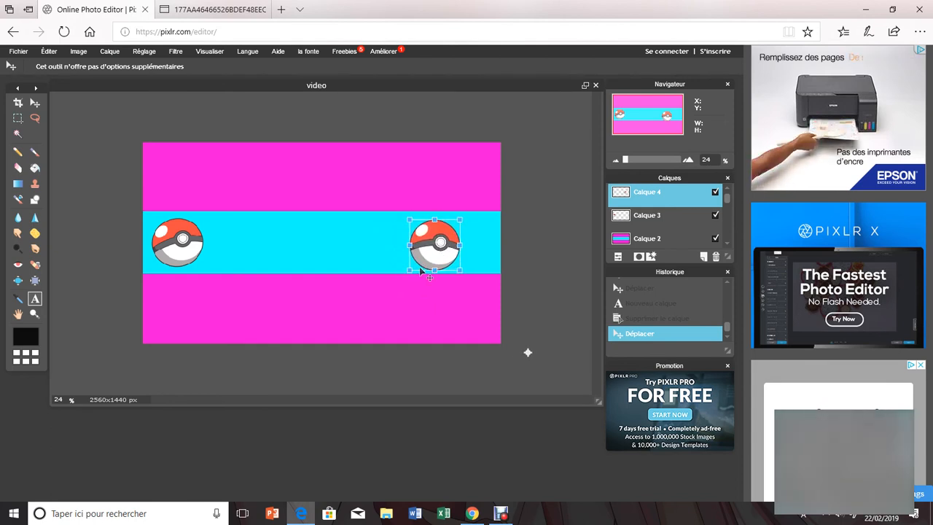
pyautogui.moveTo(417, 280); pyautogui.dragTo(423, 293)
pyautogui.moveTo(528, 353); pyautogui.dragTo(567, 337)
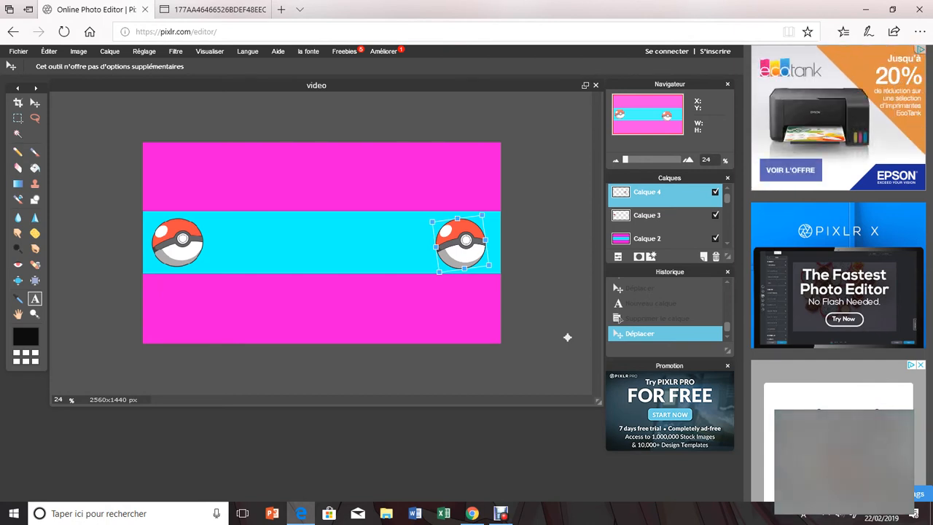
pyautogui.click(124, 31)
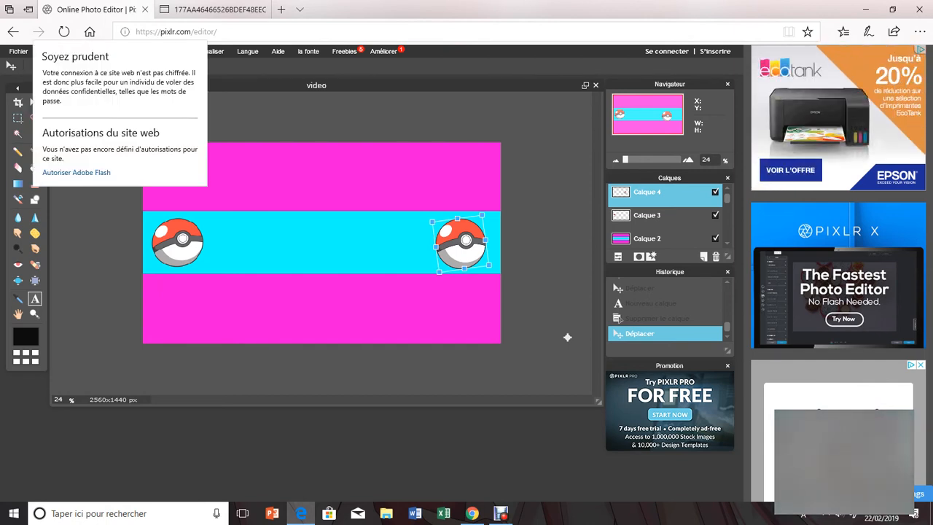
pyautogui.press('Escape')
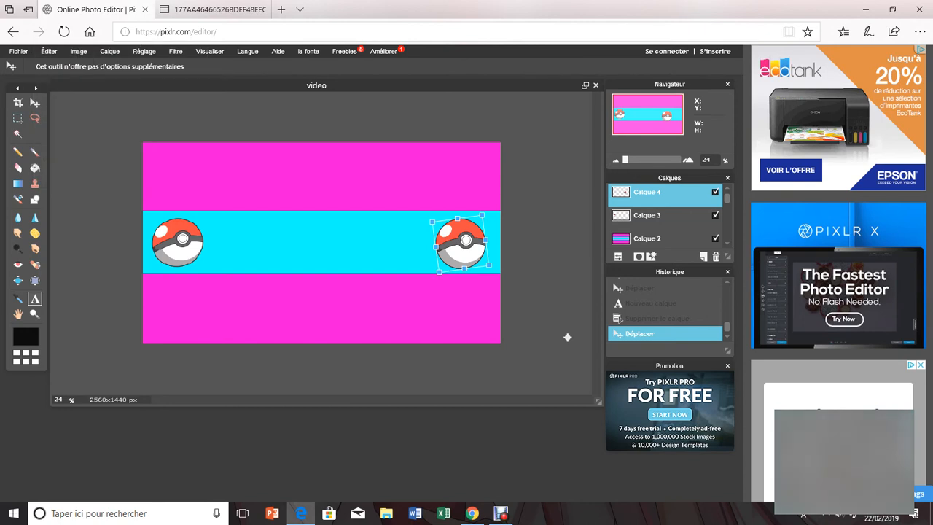
pyautogui.click(35, 299)
pyautogui.click(332, 296)
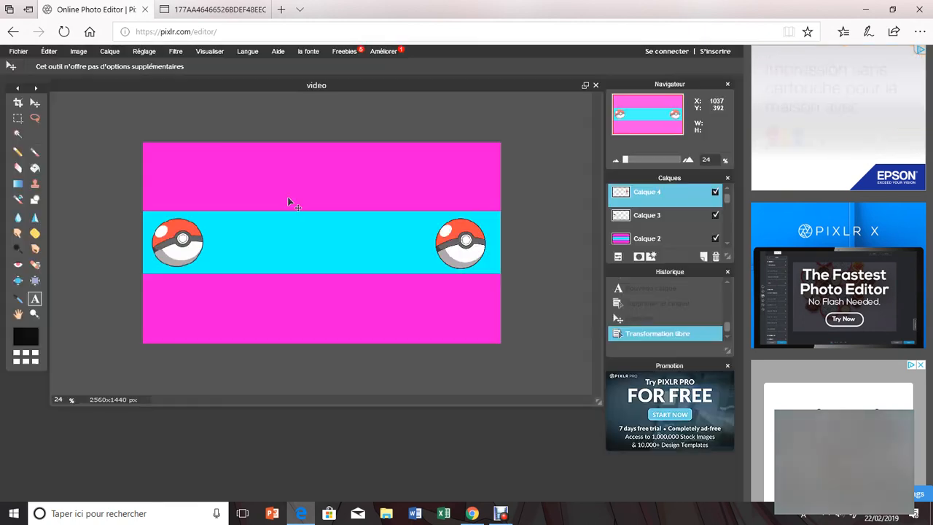
# Step: Open the 4208-Unown-H image as a new layer and move it slightly right of the banner's centre
pyautogui.click(110, 51)
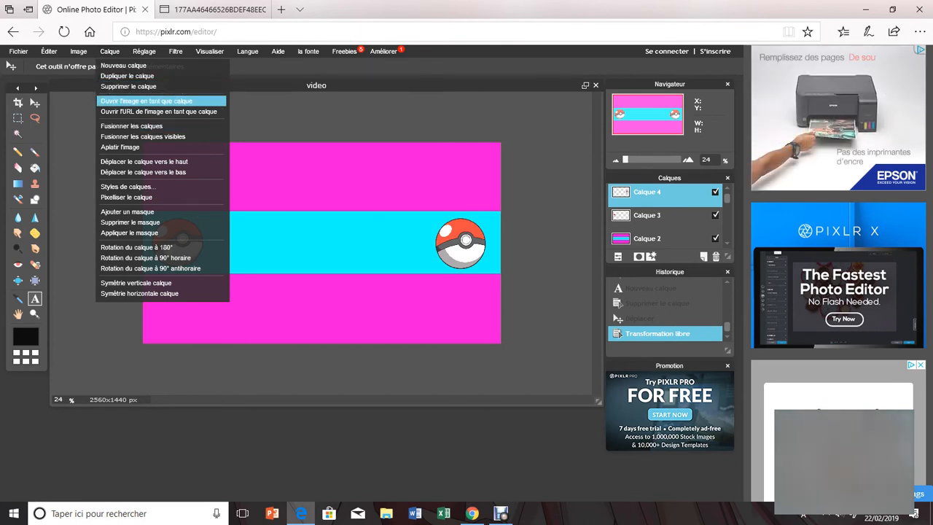
pyautogui.click(146, 100)
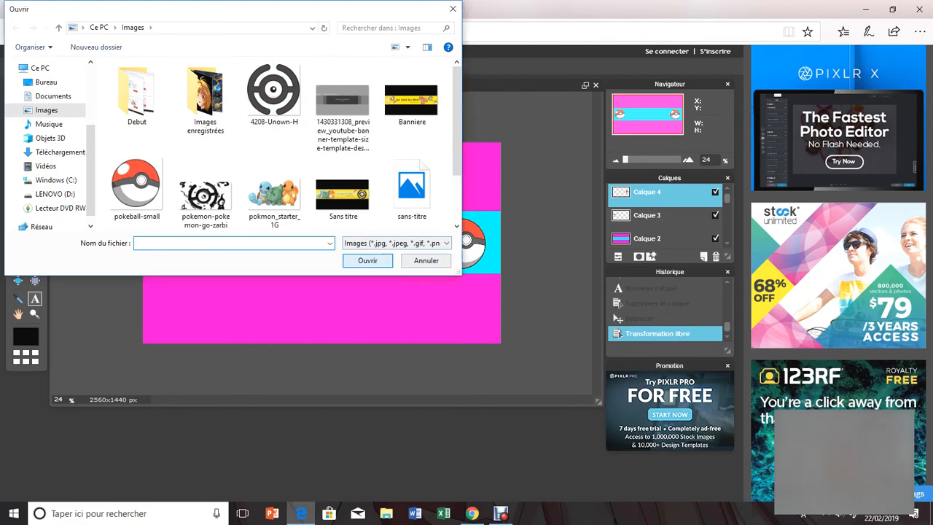
pyautogui.doubleClick(273, 93)
pyautogui.click(380, 258)
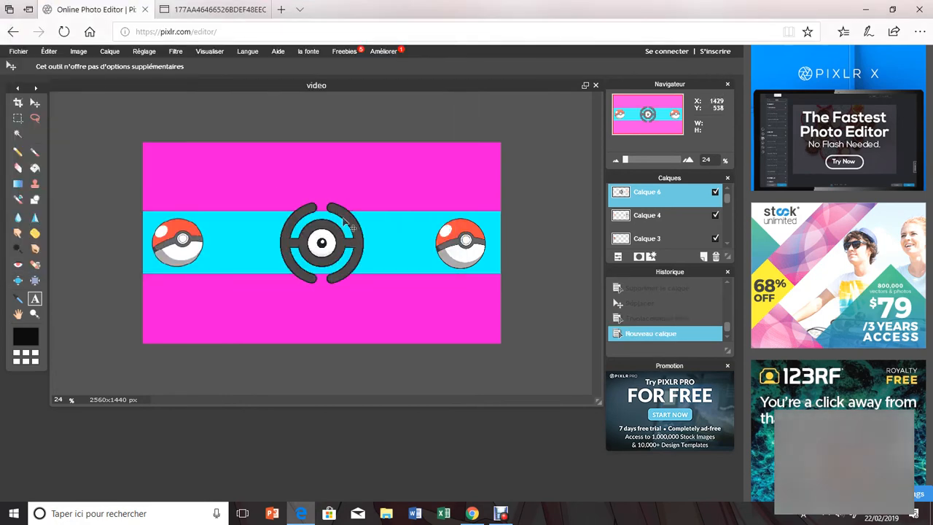
pyautogui.moveTo(322, 248); pyautogui.dragTo(356, 259)
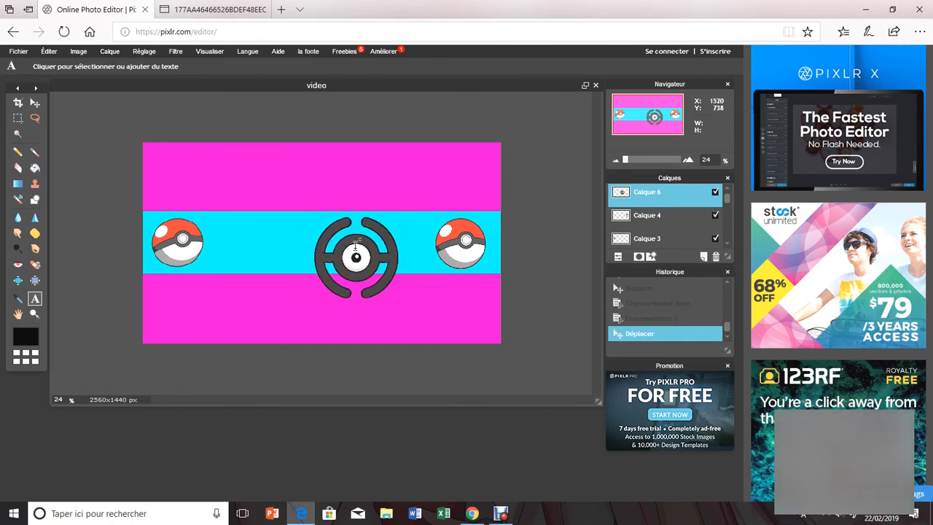
pyautogui.hotkey('ctrl', 't')
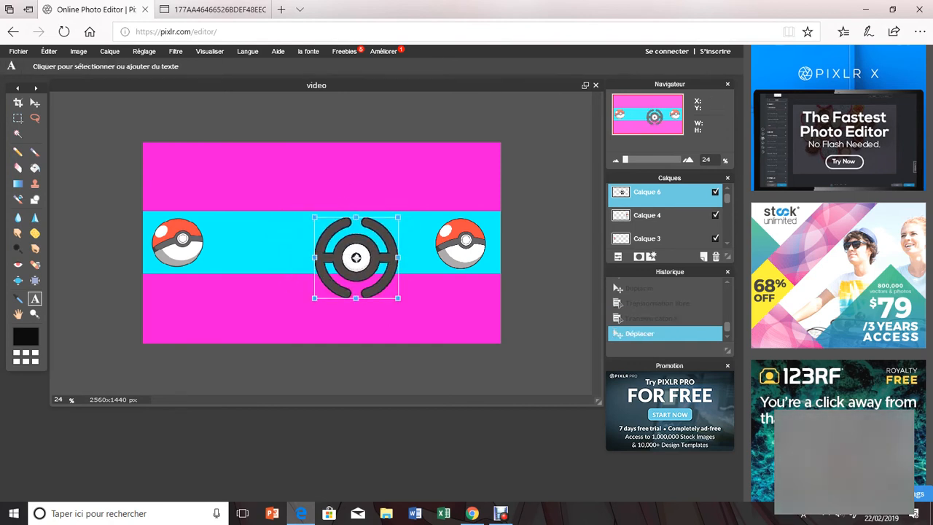
pyautogui.press('Return')
pyautogui.press('Return')
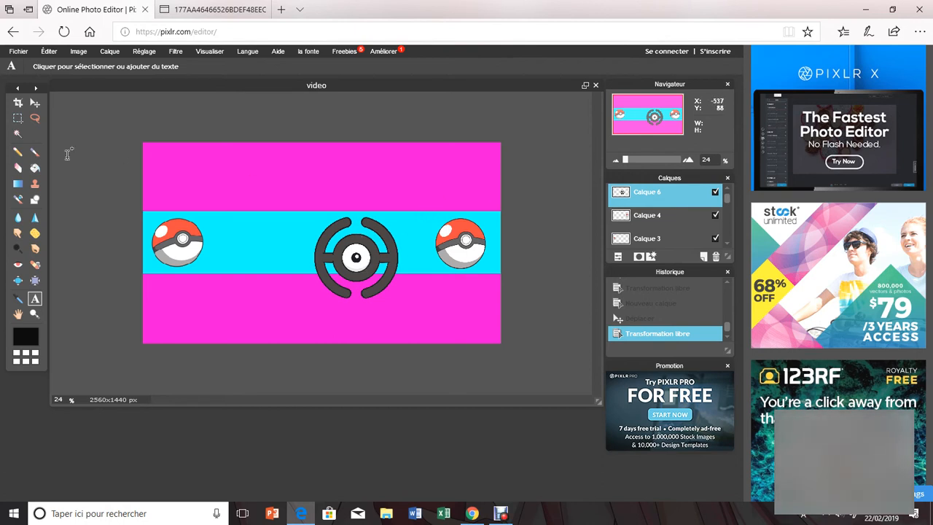
# Step: Free-transform the Unown layer to shrink it within the cyan band's height, place it beside the left Poké Ball, and apply the changes
pyautogui.click(34, 103)
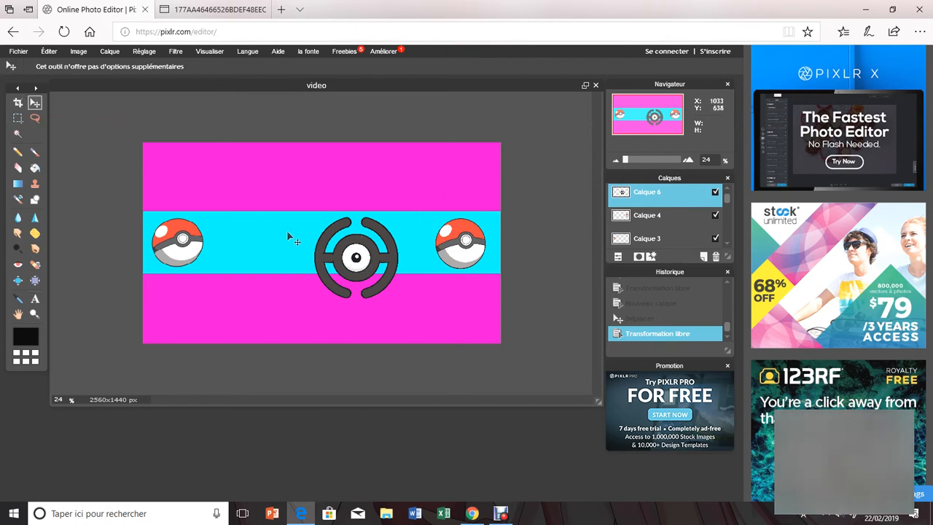
pyautogui.moveTo(375, 272)
pyautogui.mouseDown()
pyautogui.moveTo(353, 256)
pyautogui.moveTo(363, 267)
pyautogui.mouseUp()
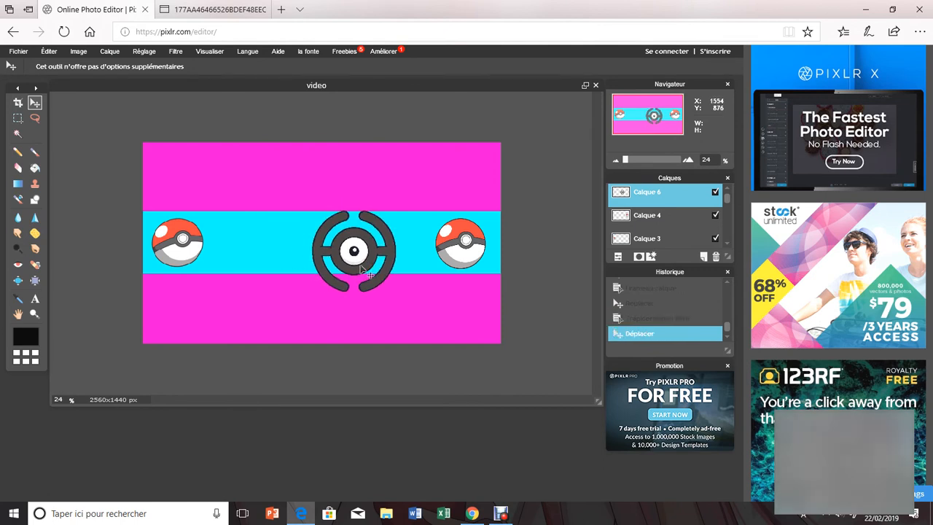
pyautogui.press('t')
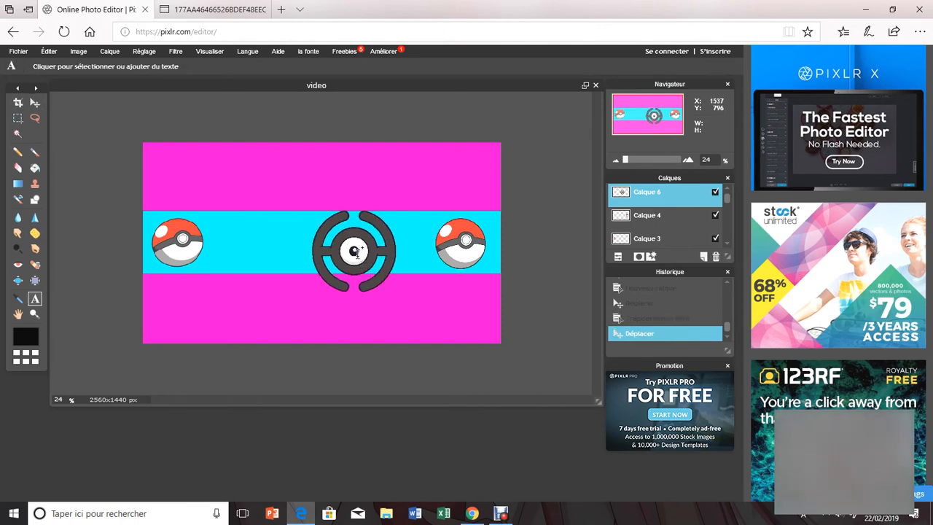
pyautogui.click(34, 103)
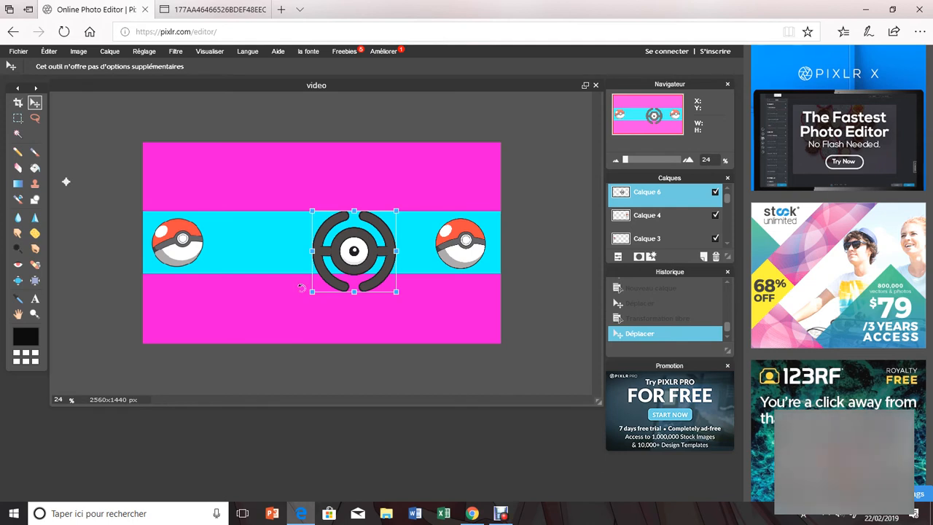
pyautogui.moveTo(311, 292); pyautogui.dragTo(239, 247)
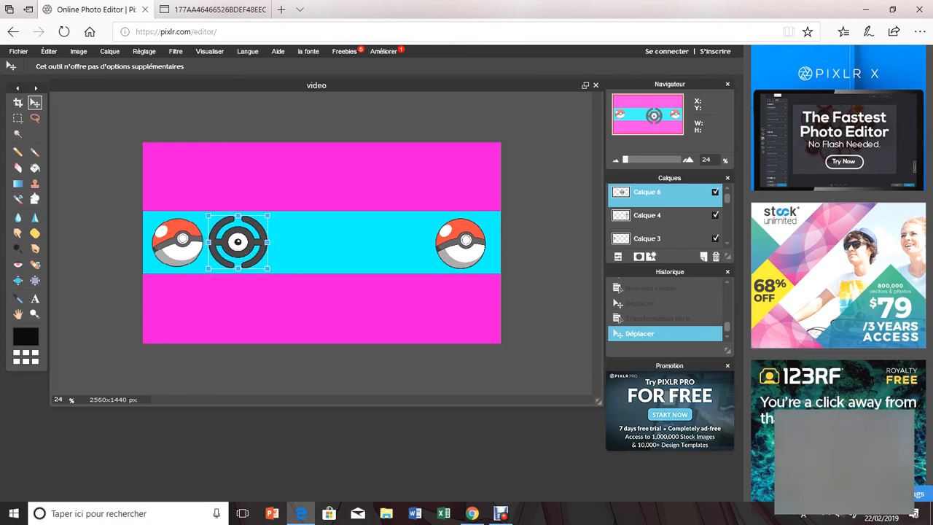
pyautogui.press('Return')
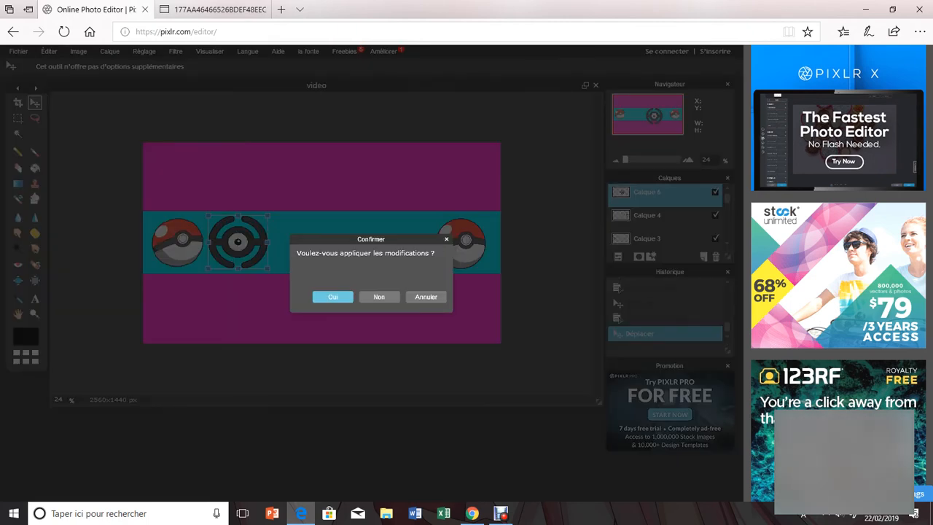
pyautogui.click(332, 297)
# Step: Open the 4208-Unown-H image again as another layer and move it right of the banner's centre
pyautogui.click(109, 51)
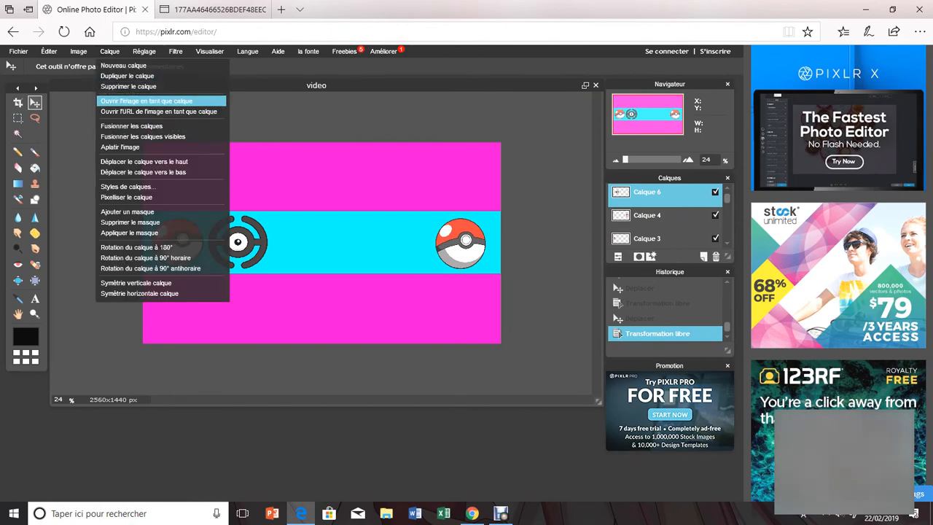
pyautogui.click(146, 101)
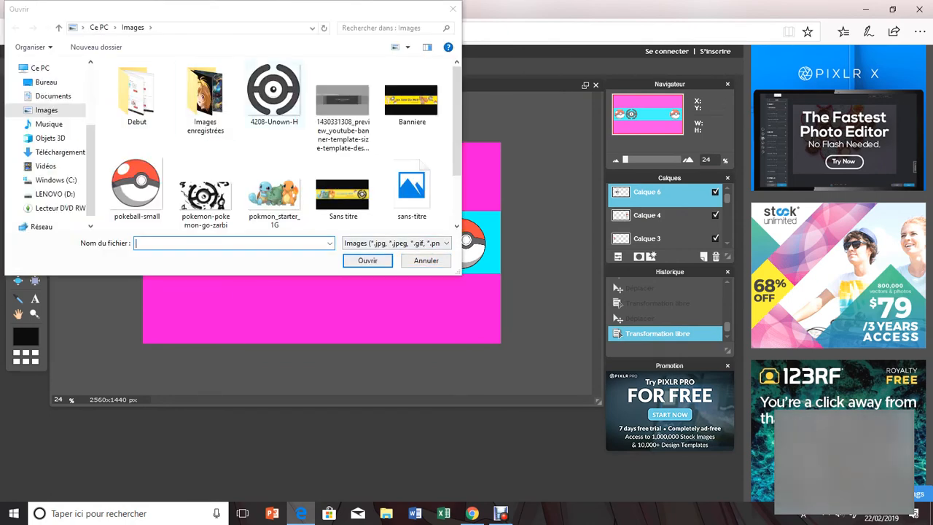
pyautogui.click(274, 95)
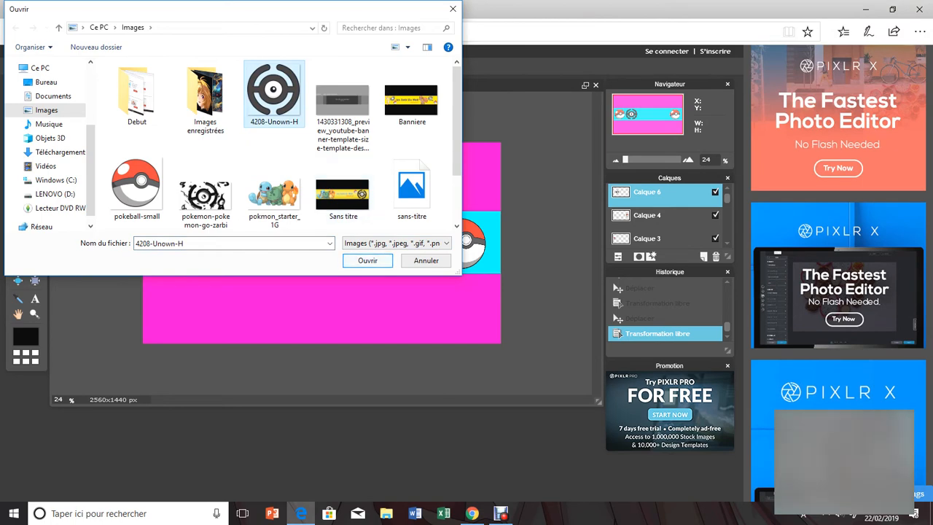
pyautogui.click(368, 260)
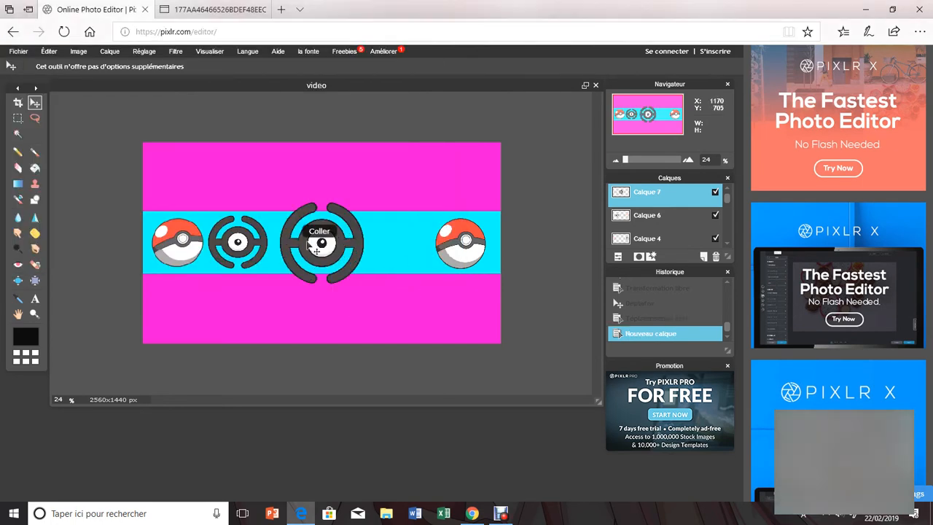
pyautogui.moveTo(322, 243); pyautogui.dragTo(343, 259)
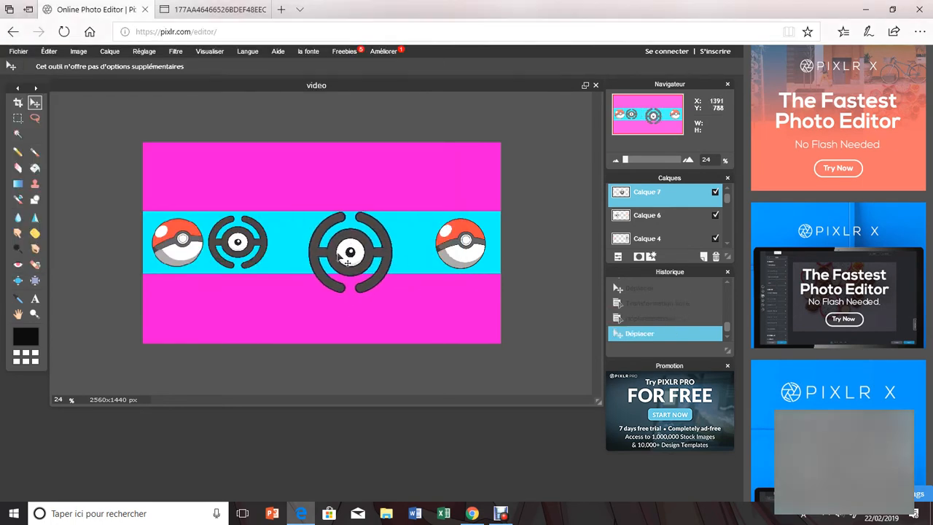
# Step: Free-transform the second Unown layer to shrink it within the cyan band, place it beside the right Poké Ball, and apply the changes
pyautogui.hotkey('ctrl', 't')
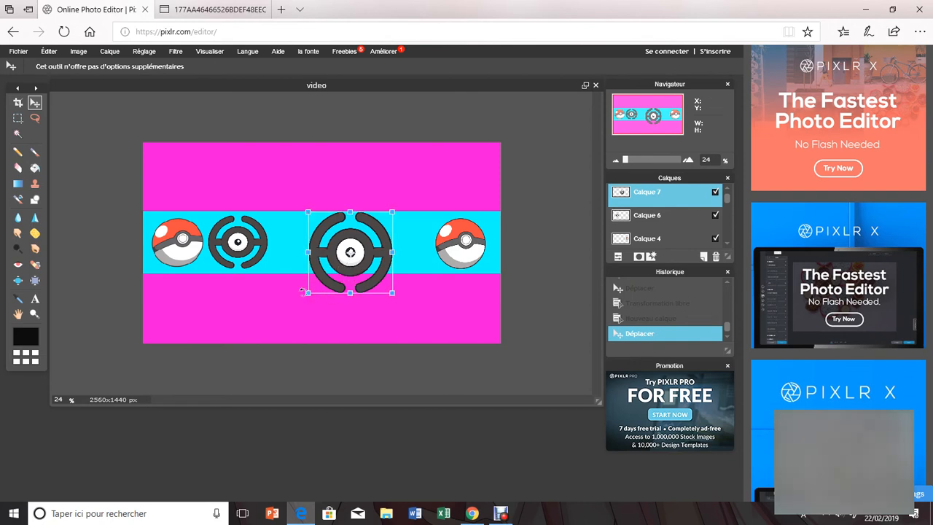
pyautogui.moveTo(307, 294)
pyautogui.mouseDown()
pyautogui.moveTo(322, 282)
pyautogui.moveTo(314, 284)
pyautogui.mouseUp()
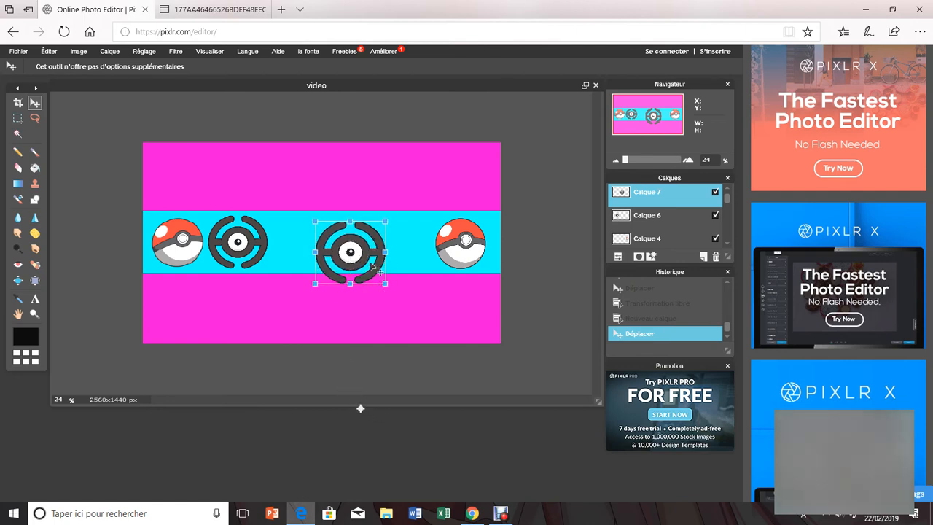
pyautogui.moveTo(360, 409); pyautogui.dragTo(409, 399)
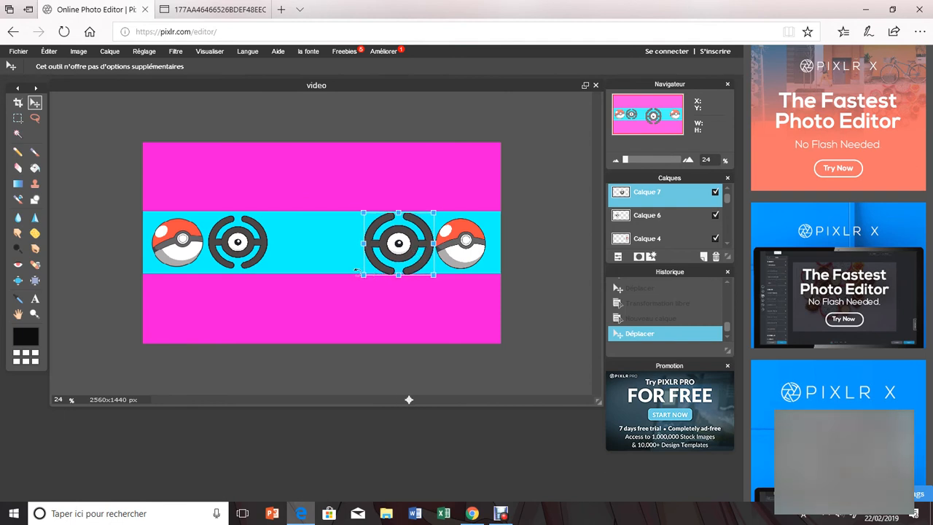
pyautogui.moveTo(360, 278); pyautogui.dragTo(370, 300)
pyautogui.moveTo(414, 273); pyautogui.dragTo(408, 251)
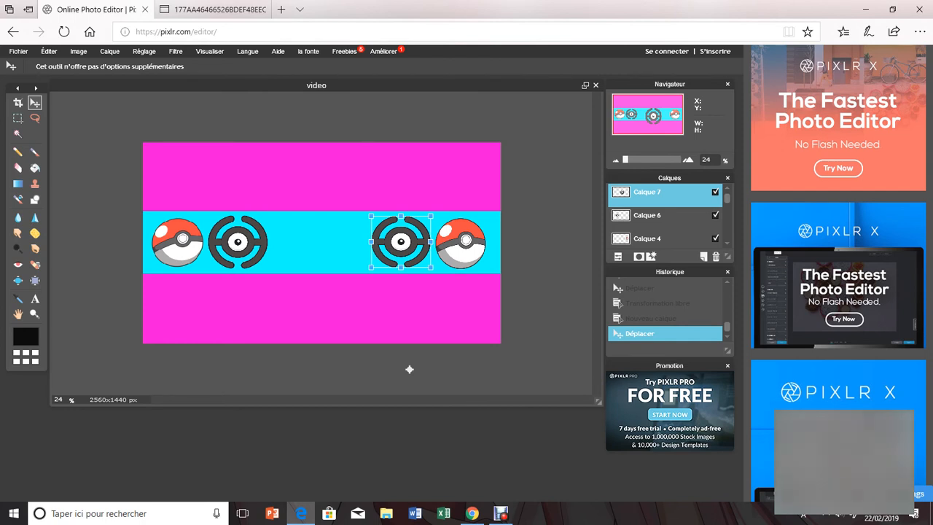
pyautogui.click(410, 369)
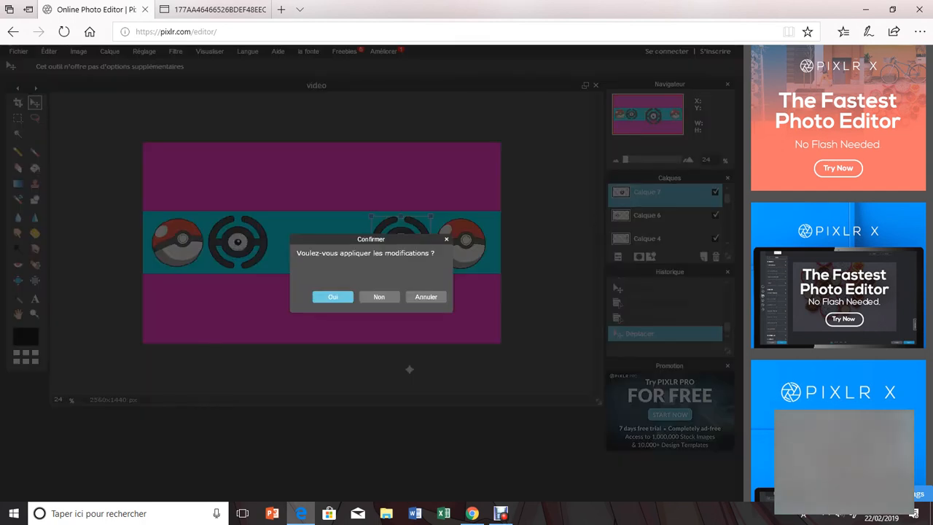
pyautogui.click(333, 296)
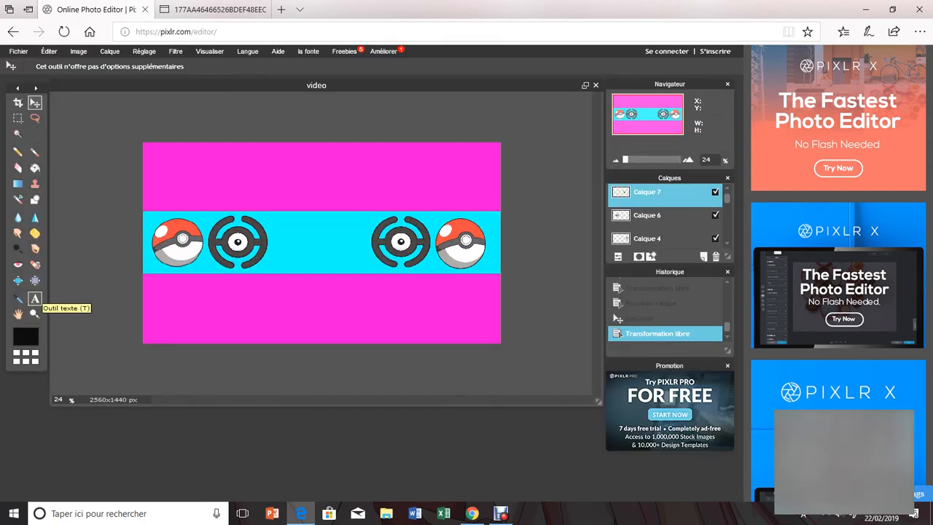
# Step: Add a text layer near the centre of the cyan band with size 99 and a first name as its content
pyautogui.click(34, 299)
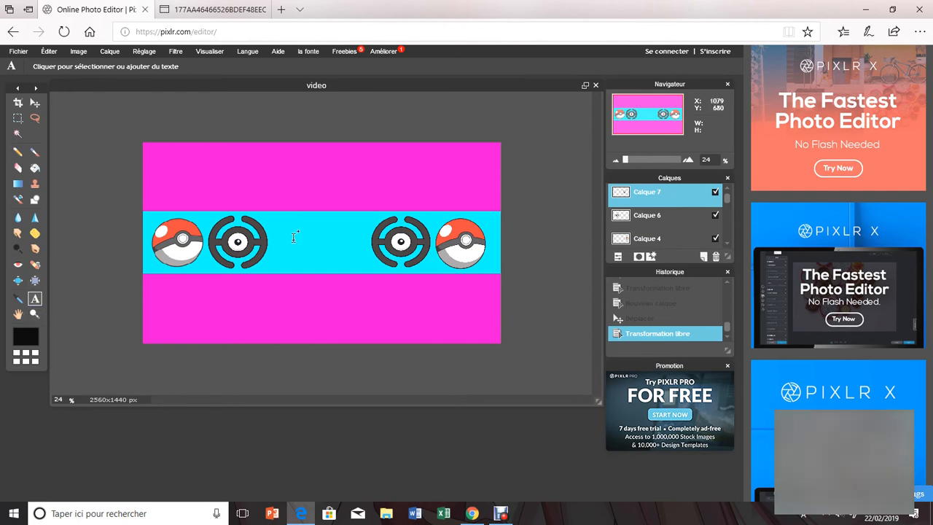
pyautogui.click(318, 240)
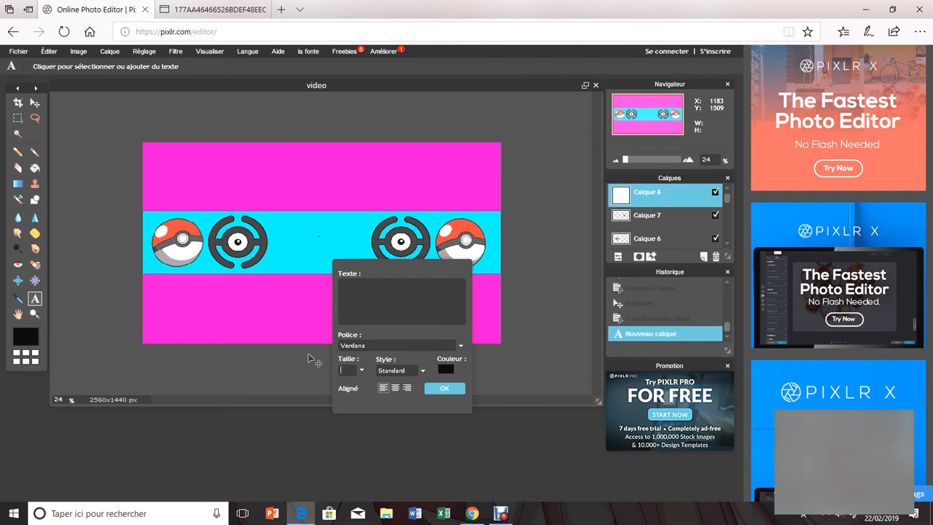
pyautogui.write('99')
pyautogui.click(441, 387)
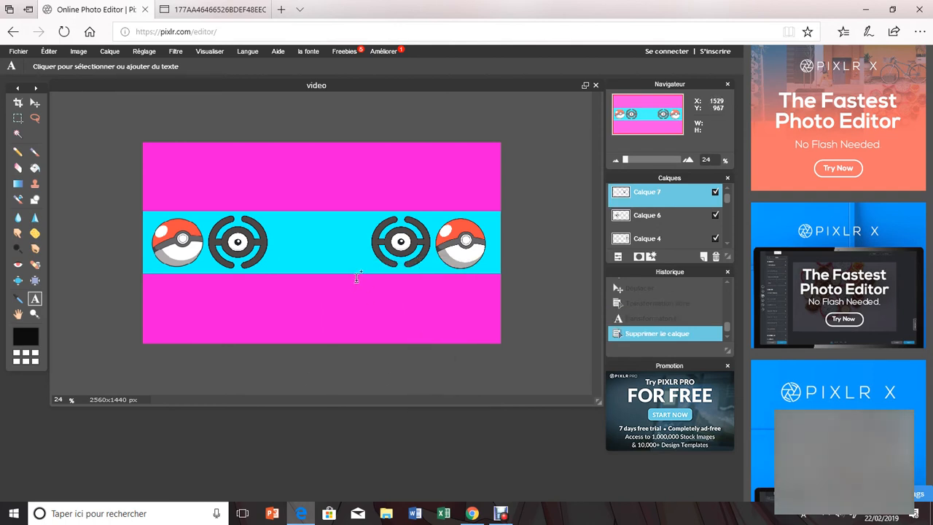
pyautogui.click(322, 242)
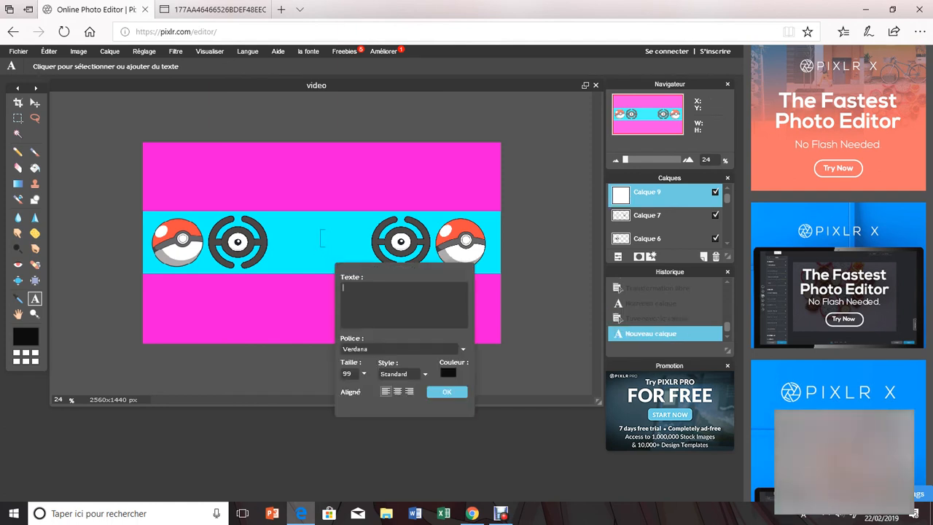
pyautogui.write('Ti')
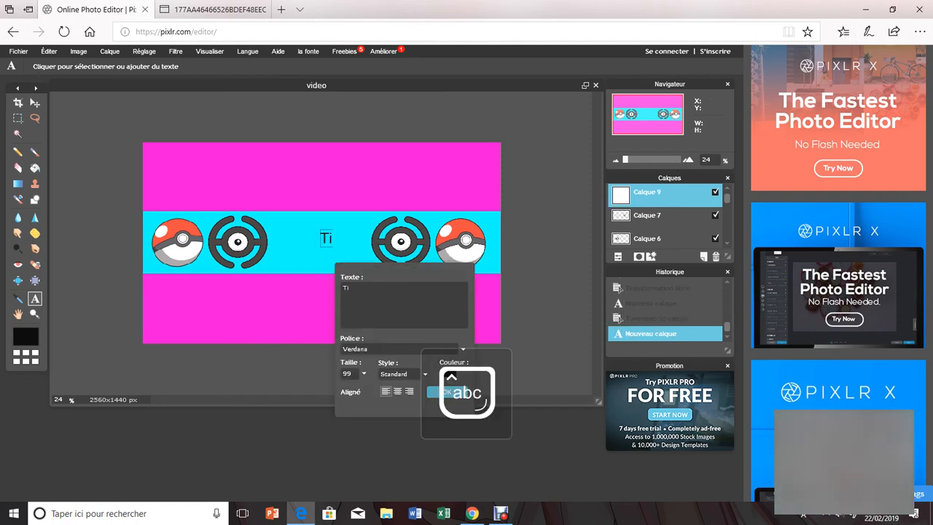
pyautogui.write('mas')
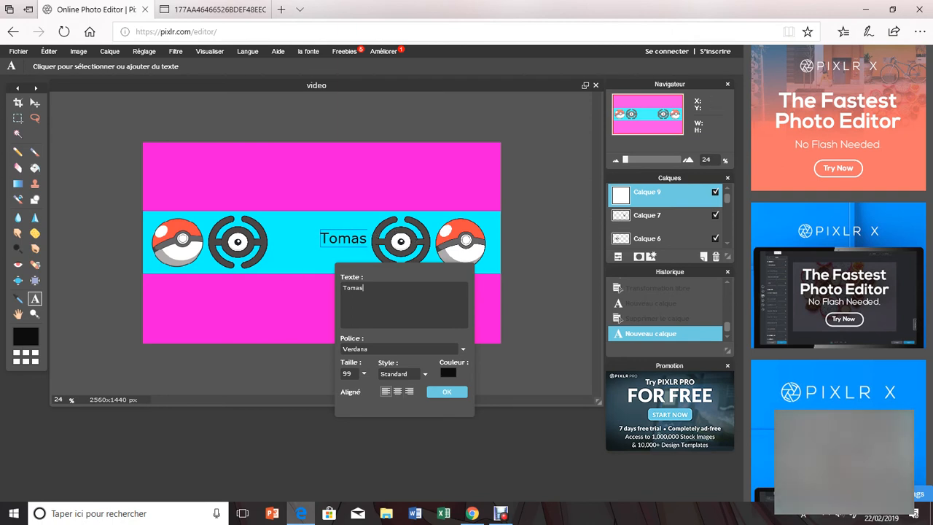
# Step: Set the name text to italic style in the Algerian font and centre it between the two Unown images
pyautogui.click(425, 373)
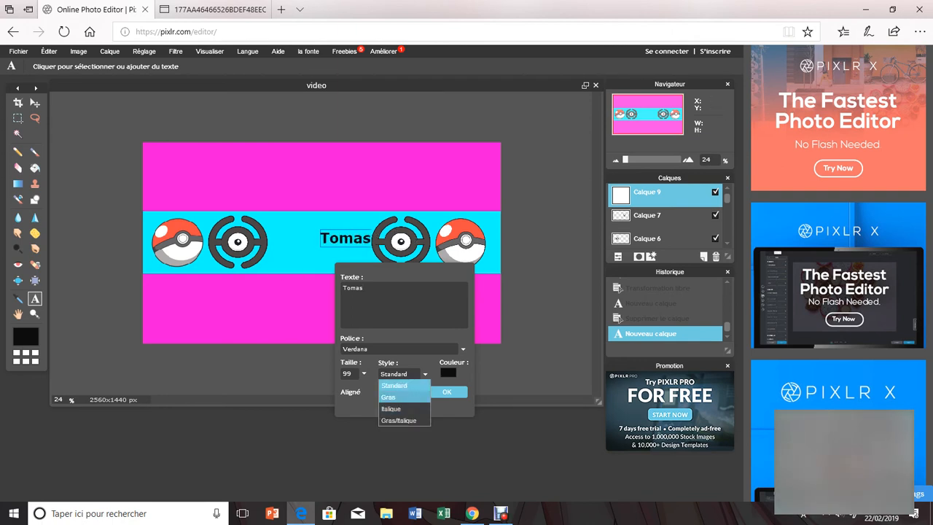
pyautogui.click(398, 408)
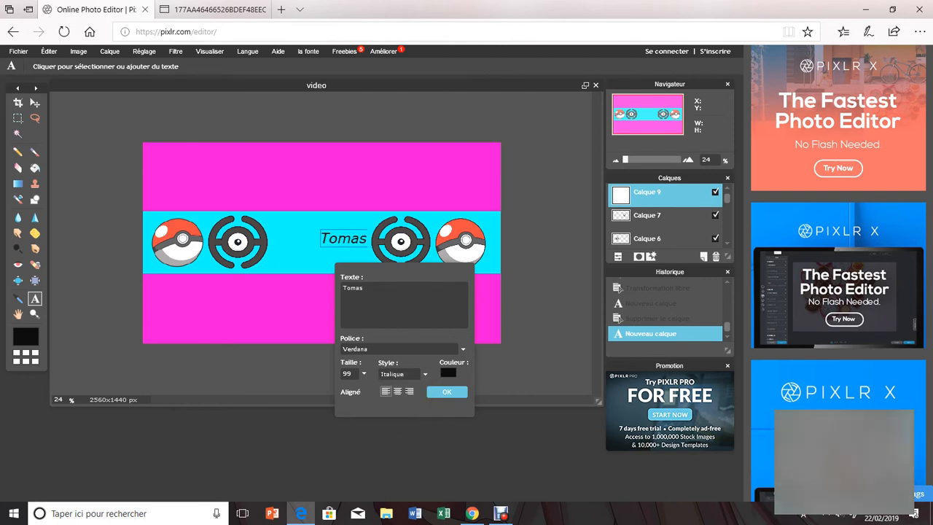
pyautogui.click(401, 348)
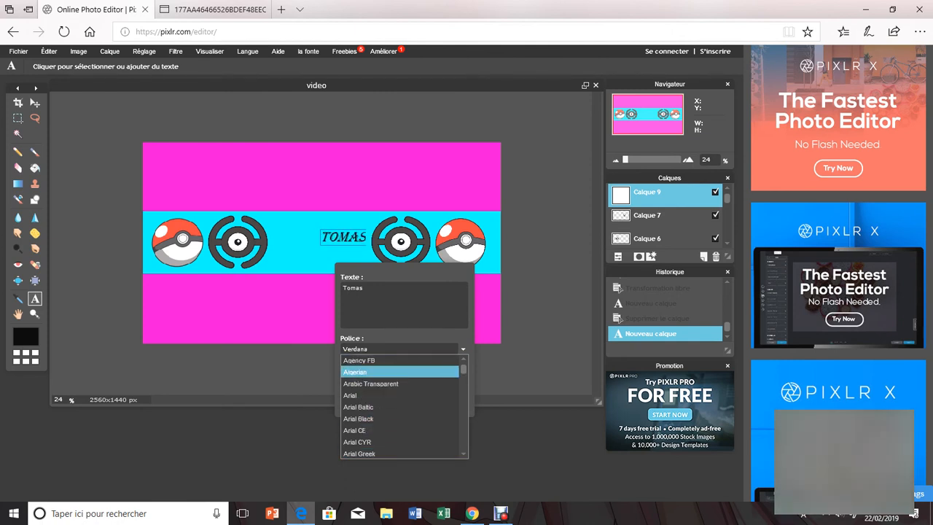
pyautogui.click(399, 372)
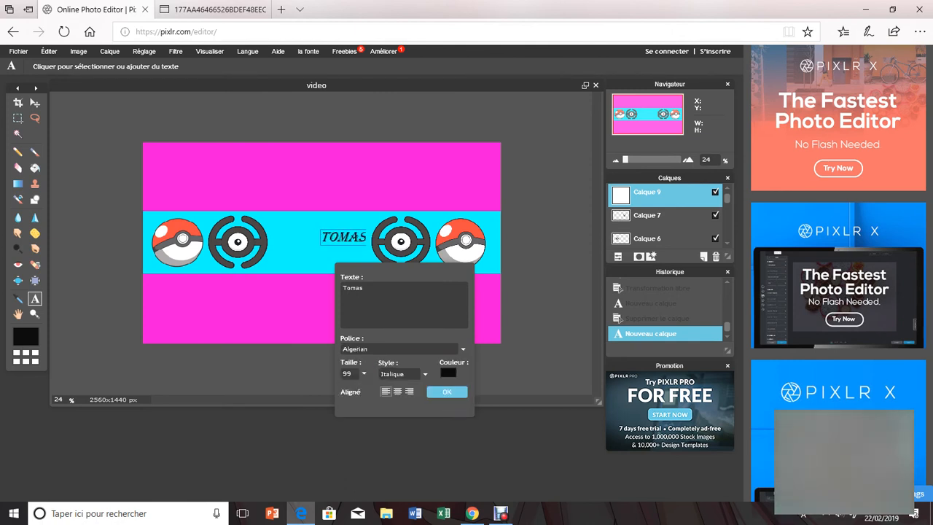
pyautogui.click(447, 391)
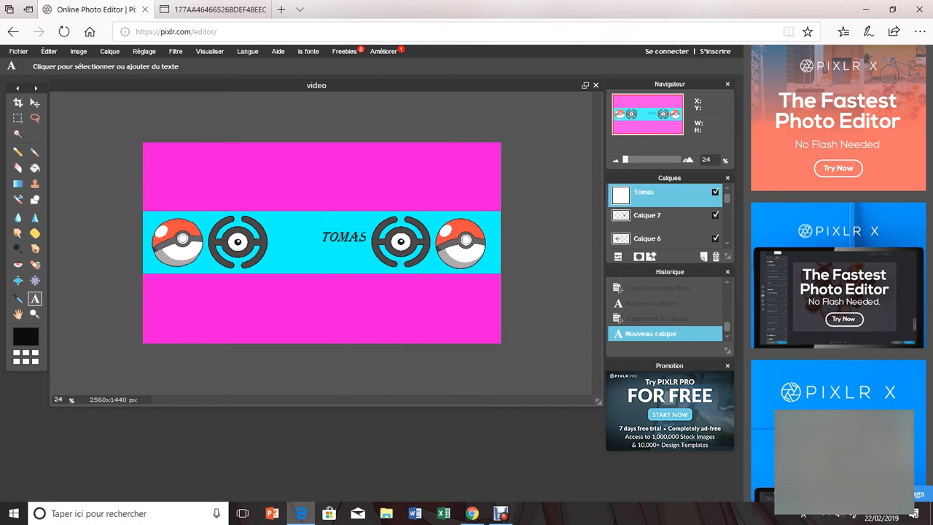
pyautogui.click(35, 104)
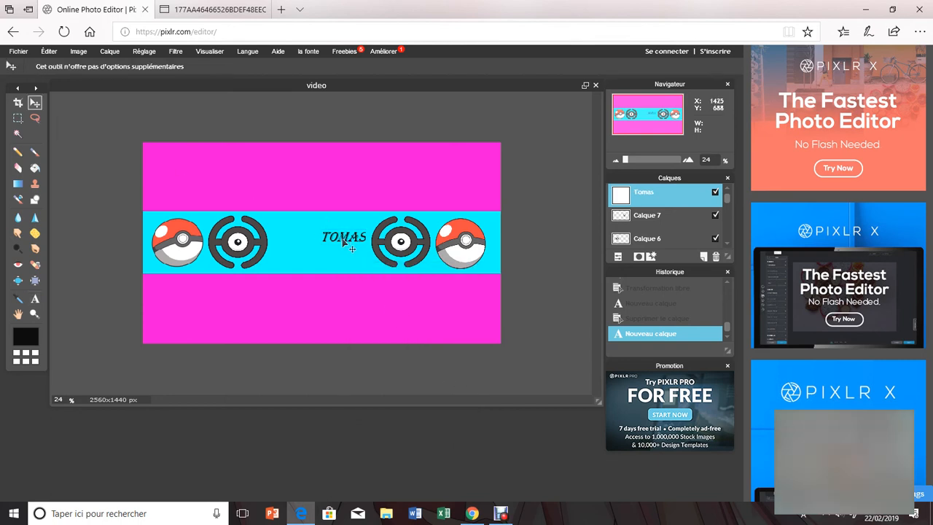
pyautogui.moveTo(343, 237); pyautogui.dragTo(321, 245)
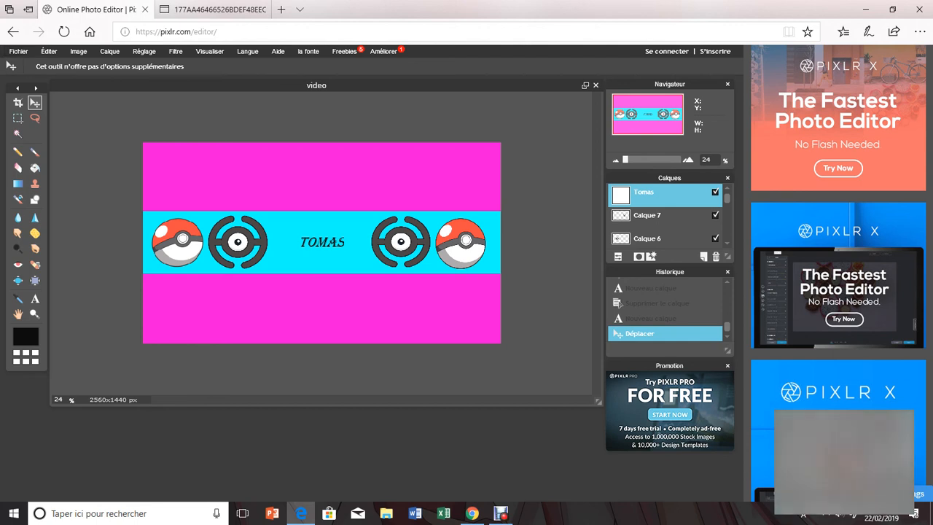
# Step: Save the banner to the Images folder as a JPEG named video with quality 29
pyautogui.click(18, 51)
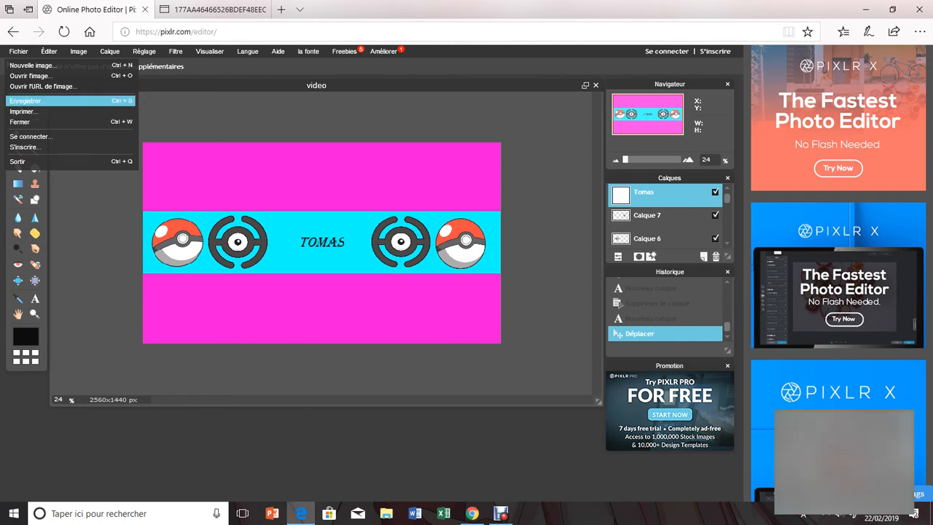
pyautogui.click(25, 101)
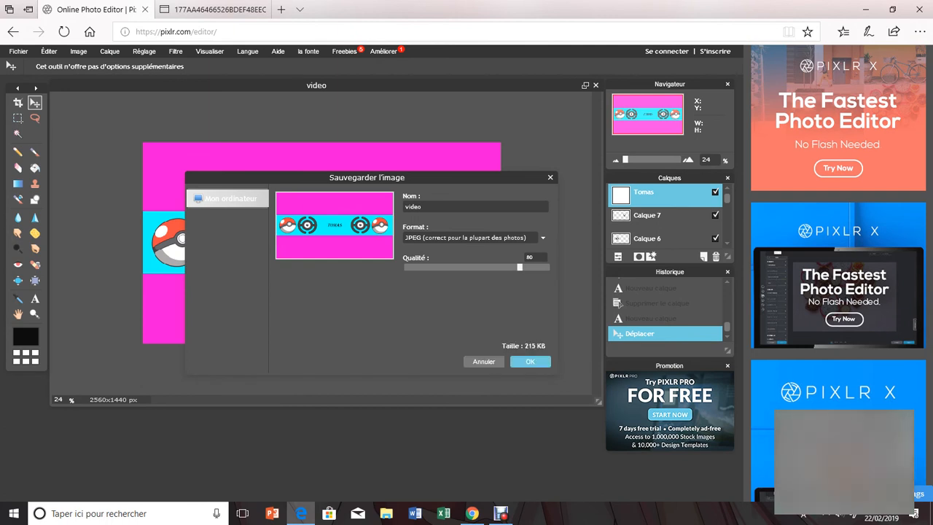
pyautogui.moveTo(520, 267)
pyautogui.mouseDown()
pyautogui.moveTo(531, 267)
pyautogui.moveTo(523, 267)
pyautogui.mouseUp()
pyautogui.moveTo(520, 267); pyautogui.dragTo(446, 267)
pyautogui.press('Return')
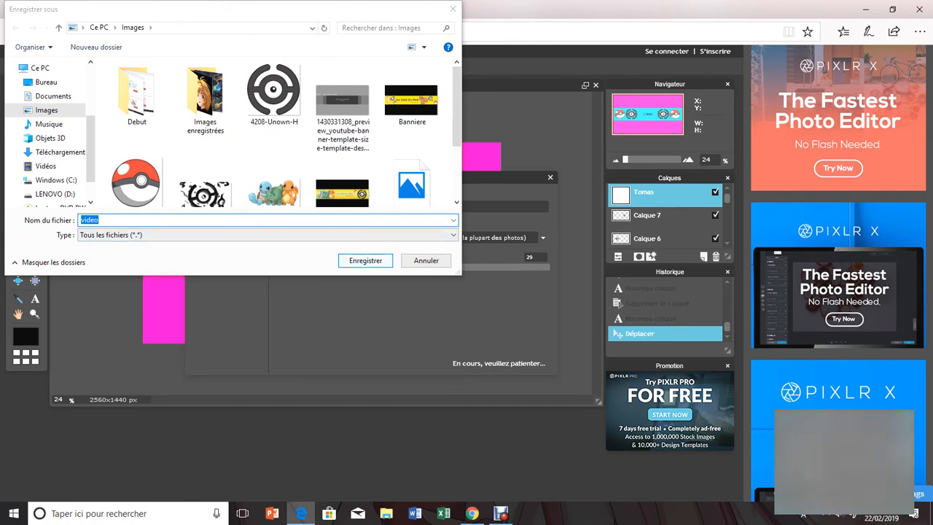
pyautogui.press('Return')
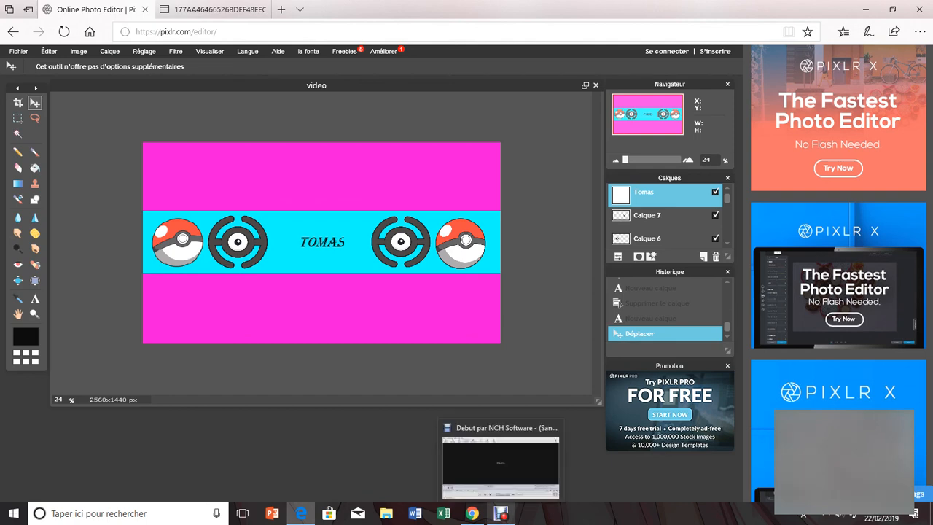
# Step: Switch to the Les Zarbi Du Web channel page on YouTube, enter channel customization, and open the channel art editor
pyautogui.click(501, 513)
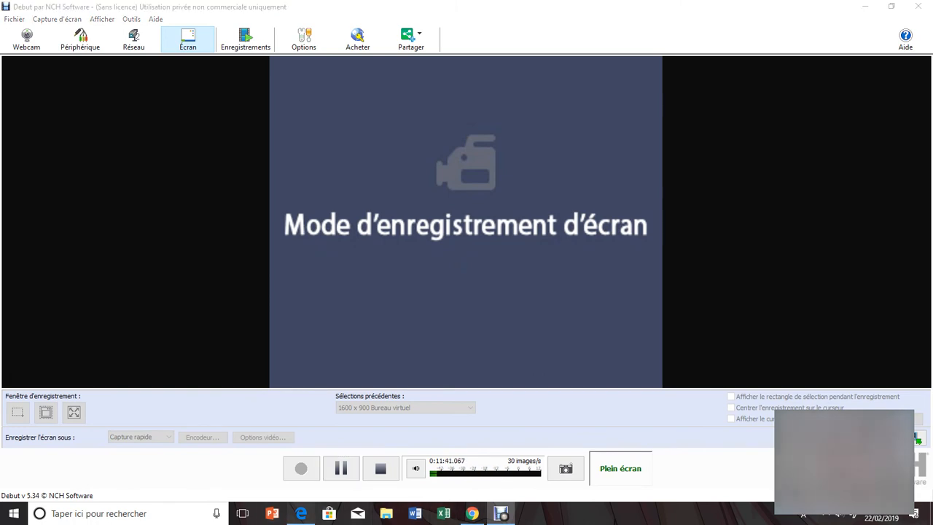
pyautogui.click(302, 514)
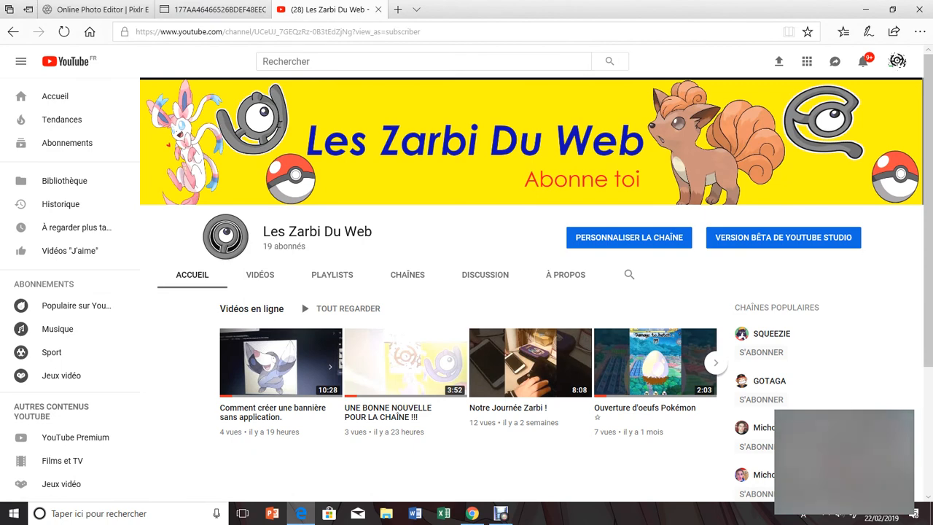
pyautogui.click(628, 237)
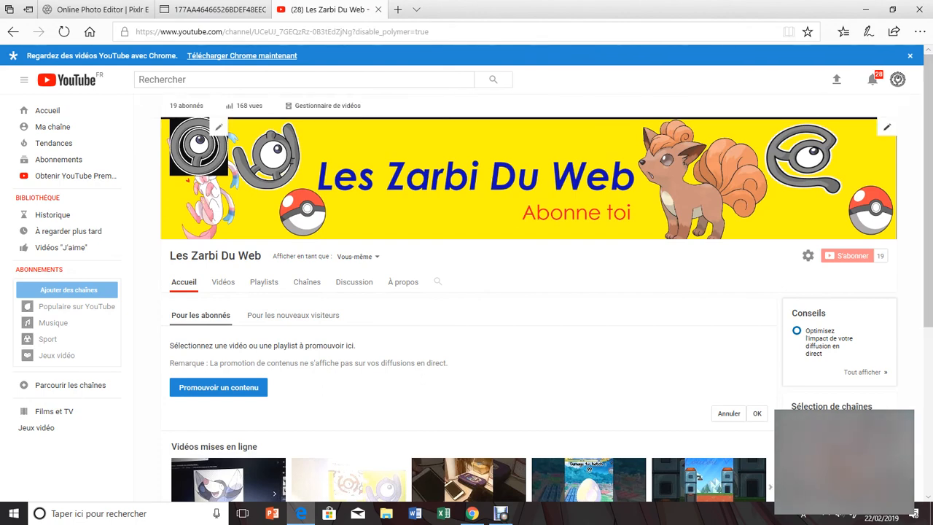
pyautogui.click(888, 127)
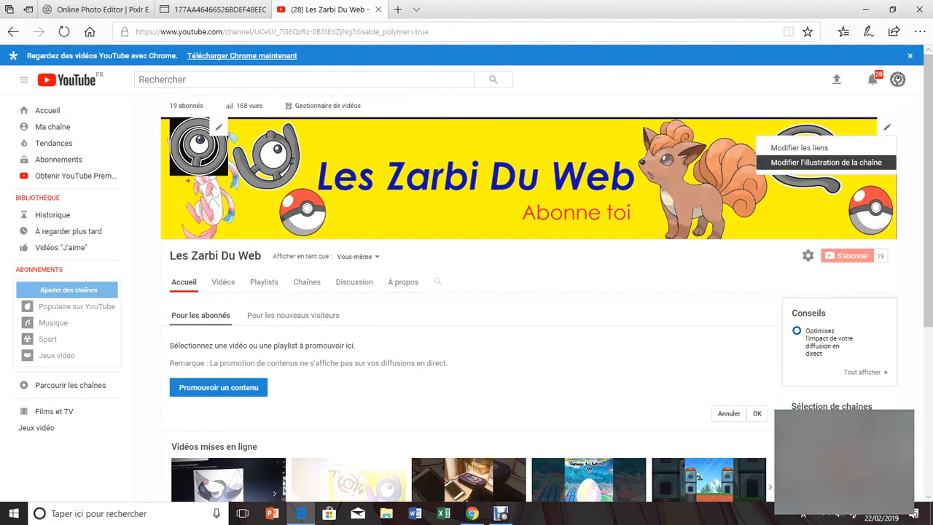
pyautogui.click(826, 162)
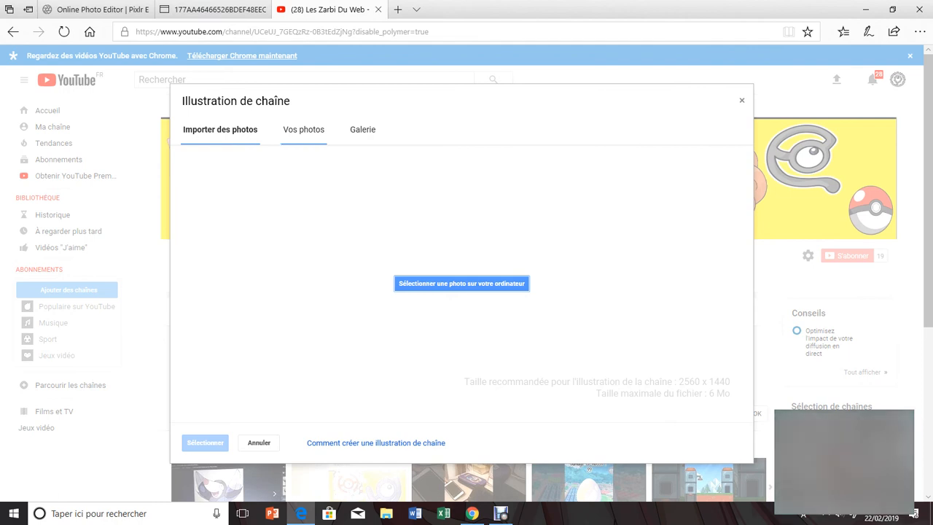
# Step: Look through the channel art sources, including the profile photos album, and close the editor without selecting an image
pyautogui.click(304, 129)
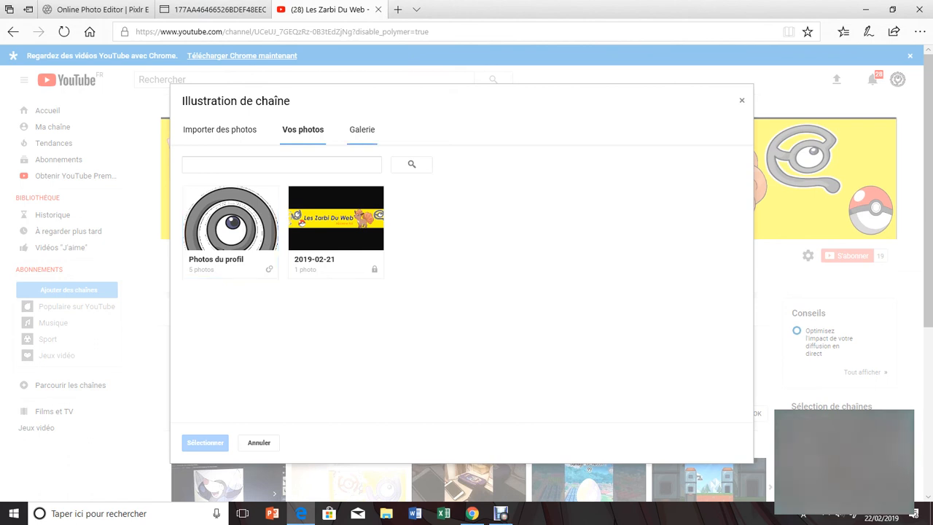
pyautogui.click(362, 129)
pyautogui.click(303, 130)
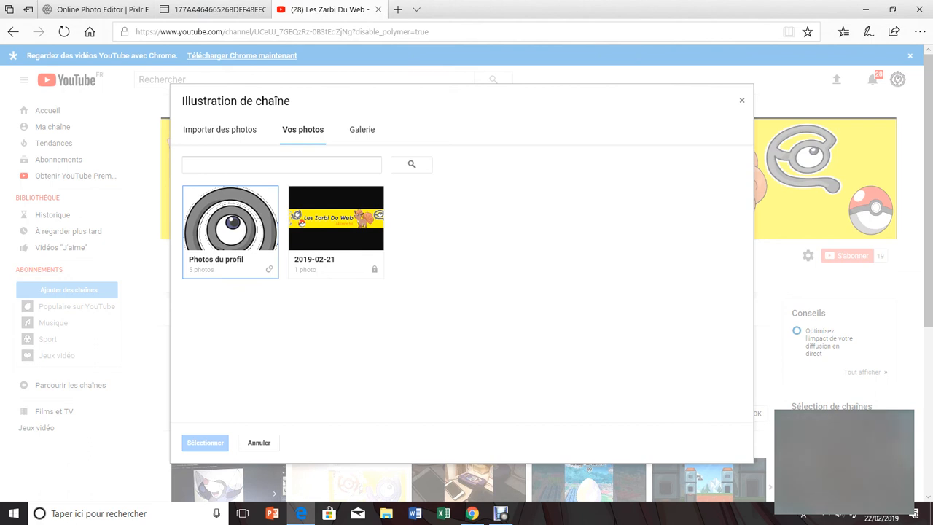
pyautogui.click(230, 232)
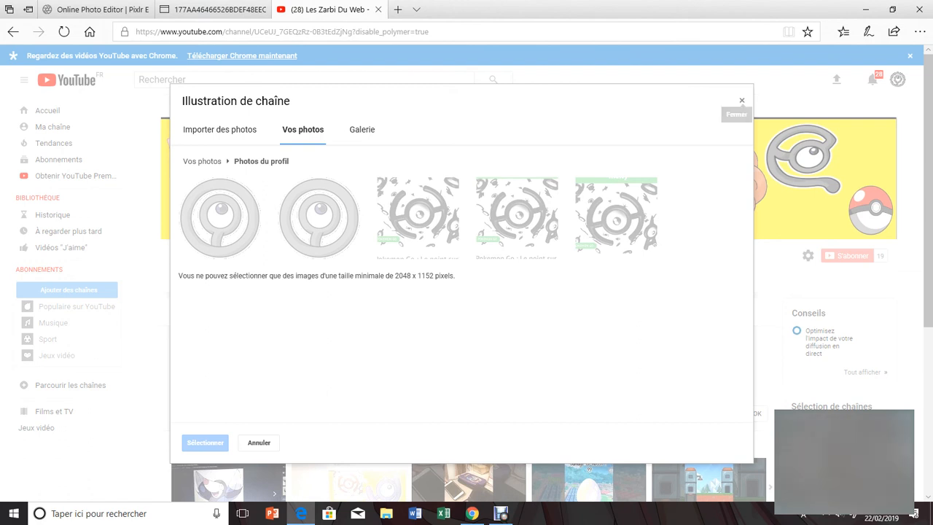
pyautogui.click(742, 100)
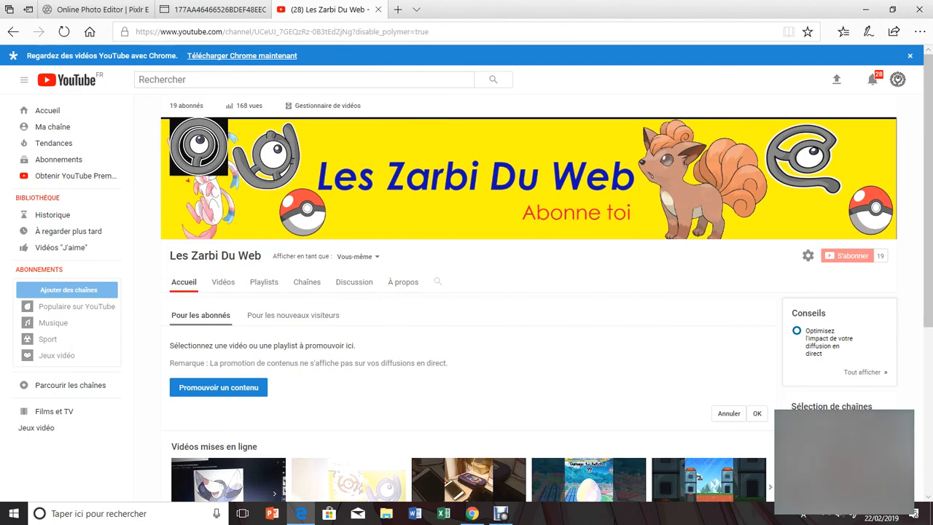
# Step: Browse the channel's uploaded videos through to the oldest ones
pyautogui.scroll(-3, 767, 335)
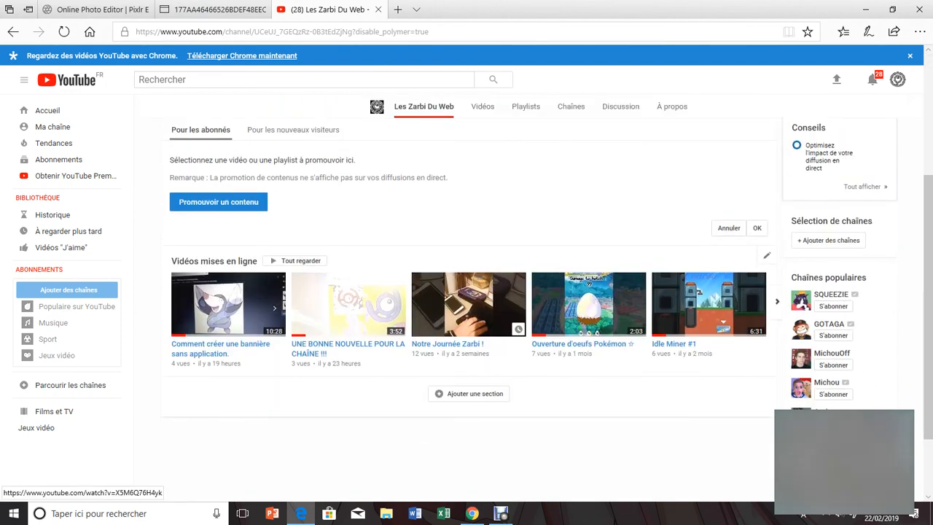
pyautogui.click(777, 301)
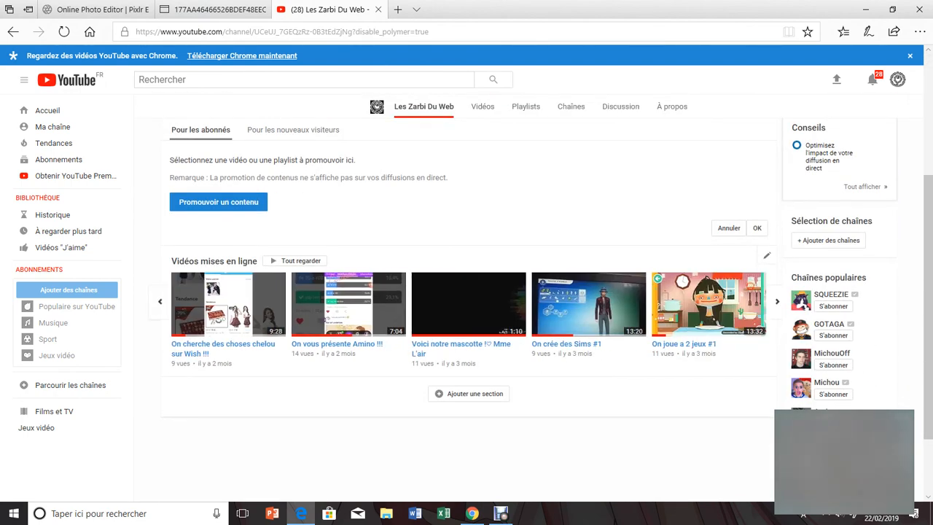
pyautogui.click(778, 301)
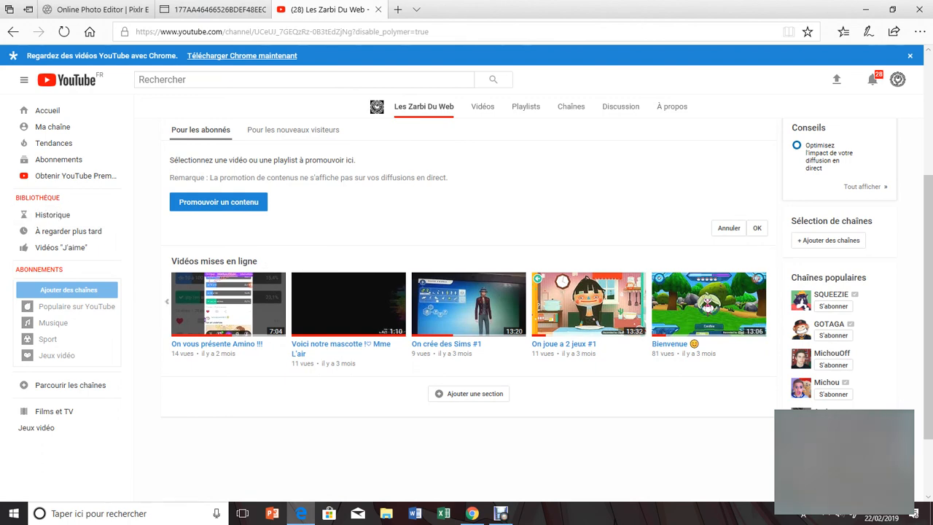
# Step: Play the channel's uploaded video "On vous présente Amino !!!" and look over its watch page, including the description
pyautogui.scroll(3, 530, 292)
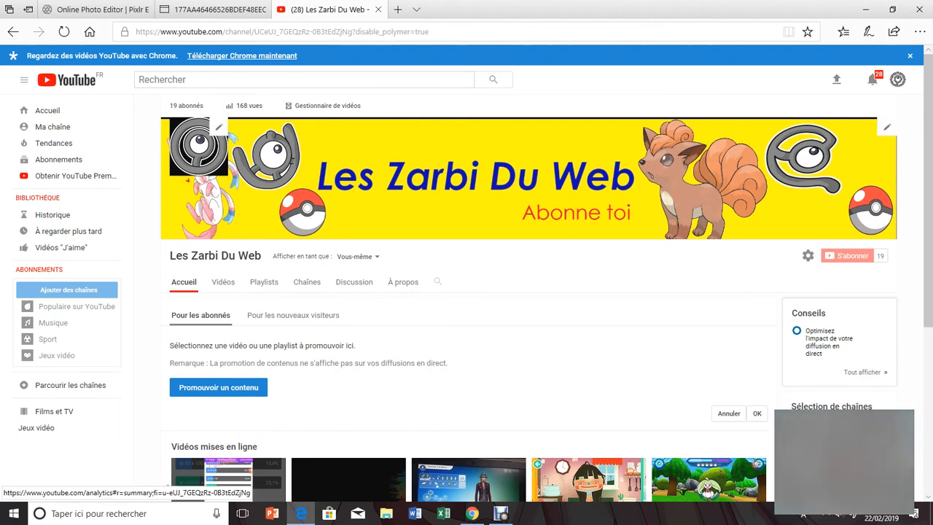
pyautogui.scroll(-3, 466, 292)
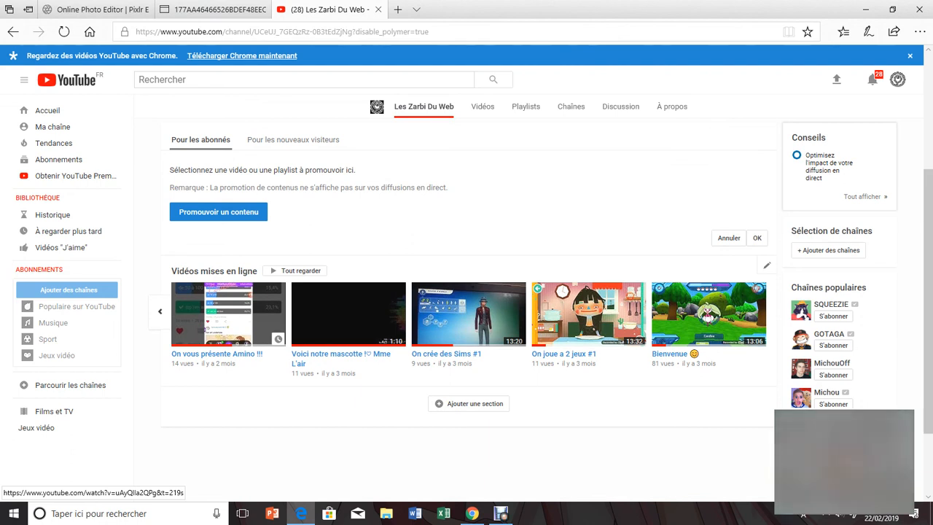
pyautogui.click(228, 314)
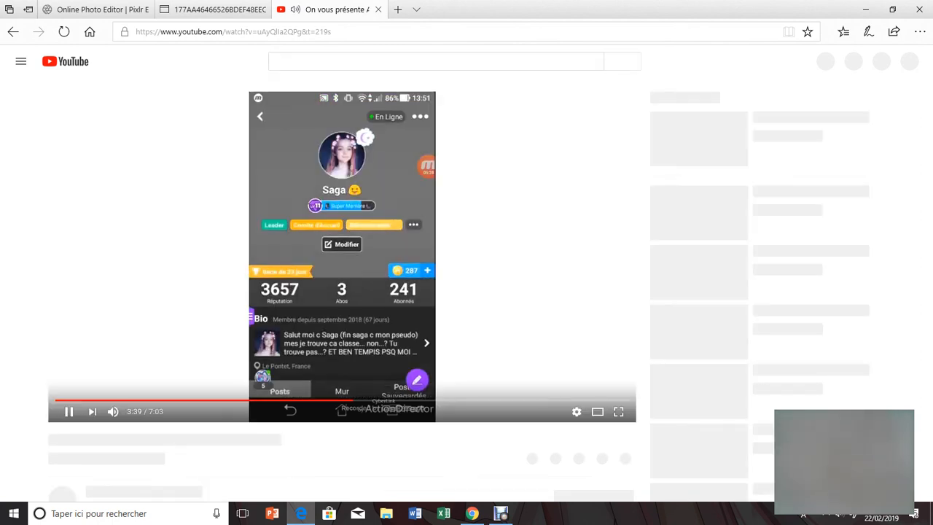
pyautogui.scroll(-3, 342, 241)
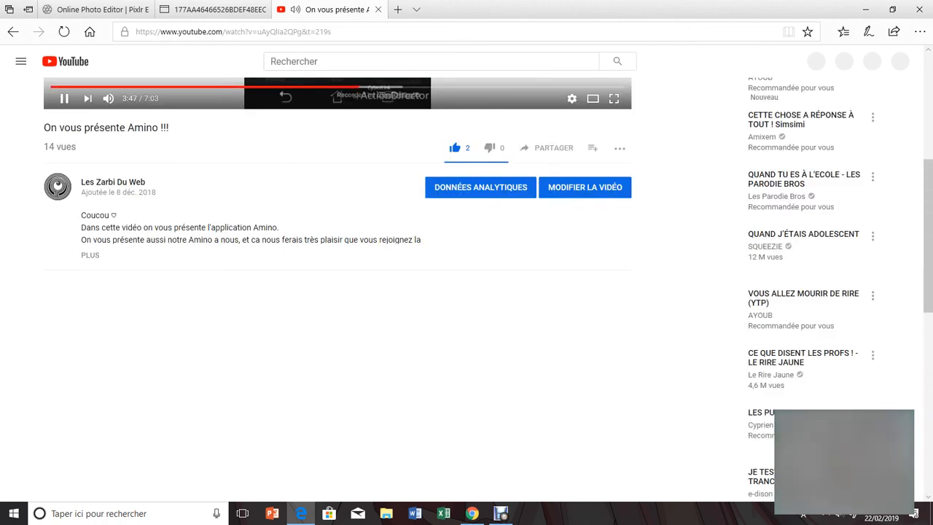
pyautogui.scroll(4, 337, 250)
pyautogui.scroll(-2, 337, 250)
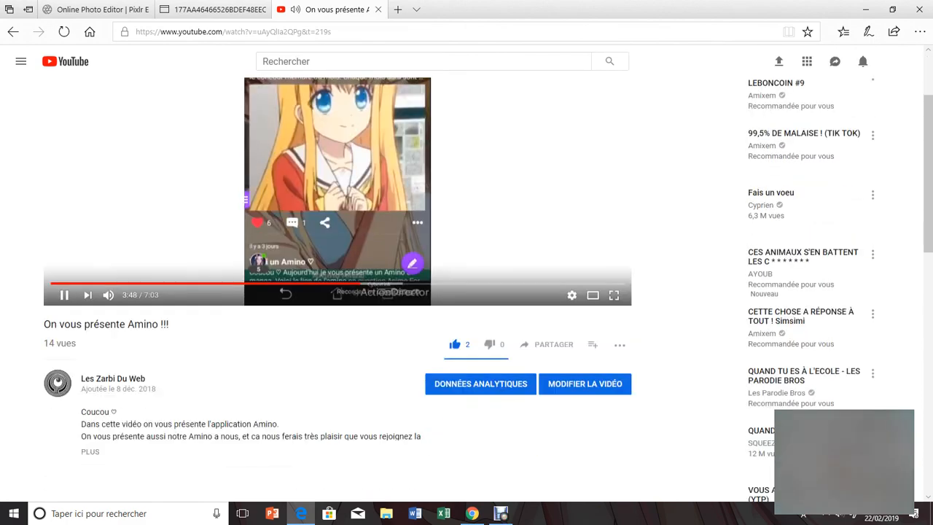
pyautogui.scroll(-4, 338, 250)
pyautogui.scroll(6, 338, 250)
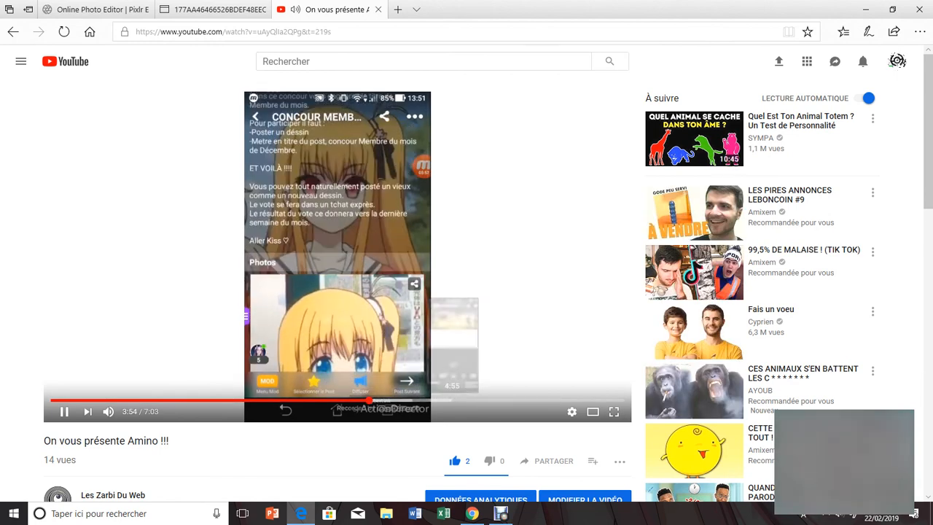
# Step: Turn the system volume up to 64 to listen to the playing video, and turn it back down
pyautogui.press('XF86AudioRaiseVolume')
pyautogui.press('XF86AudioRaiseVolume')
pyautogui.press('XF86AudioRaiseVolume')
pyautogui.press('XF86AudioRaiseVolume')
pyautogui.press('XF86AudioRaiseVolume')
pyautogui.press('XF86AudioRaiseVolume')
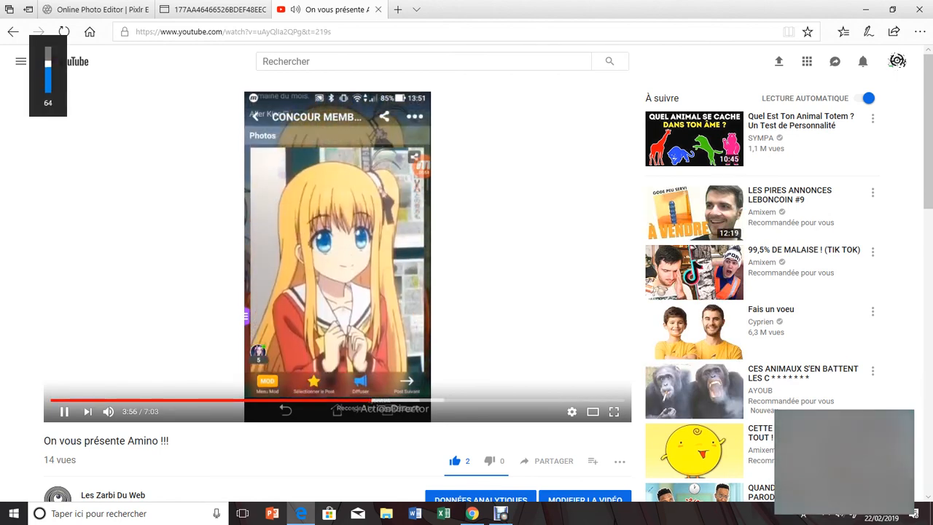
pyautogui.press('XF86AudioLowerVolume')
pyautogui.press('XF86AudioLowerVolume')
pyautogui.press('XF86AudioLowerVolume')
pyautogui.press('XF86AudioLowerVolume')
pyautogui.press('XF86AudioLowerVolume')
pyautogui.press('XF86AudioLowerVolume')
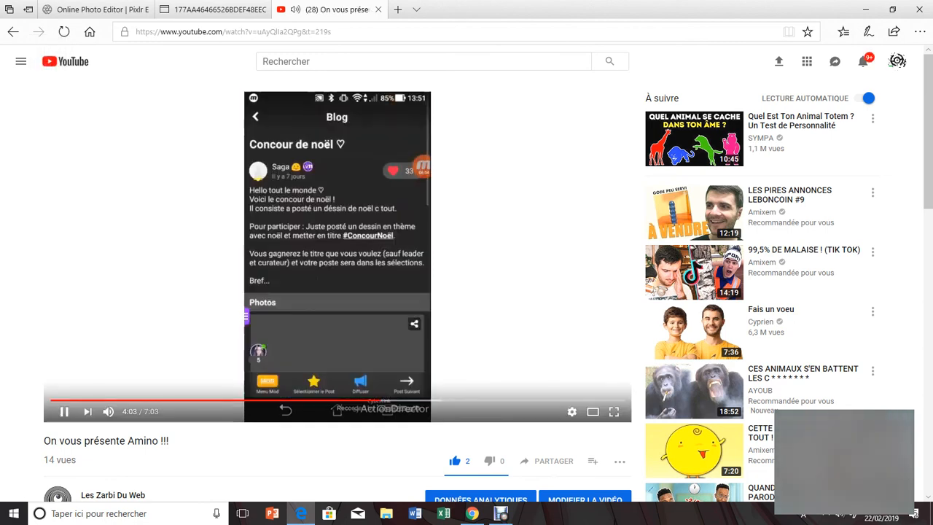
# Step: Highlight the viewer comment "C'est quoi cette voix truquée xD" below the video and expand its reply
pyautogui.scroll(-7, 337, 278)
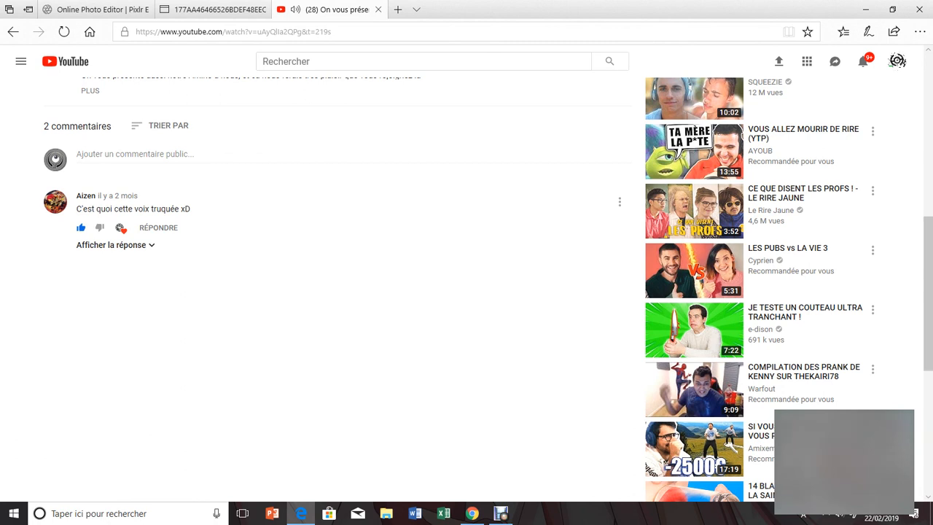
pyautogui.moveTo(77, 209); pyautogui.dragTo(178, 208)
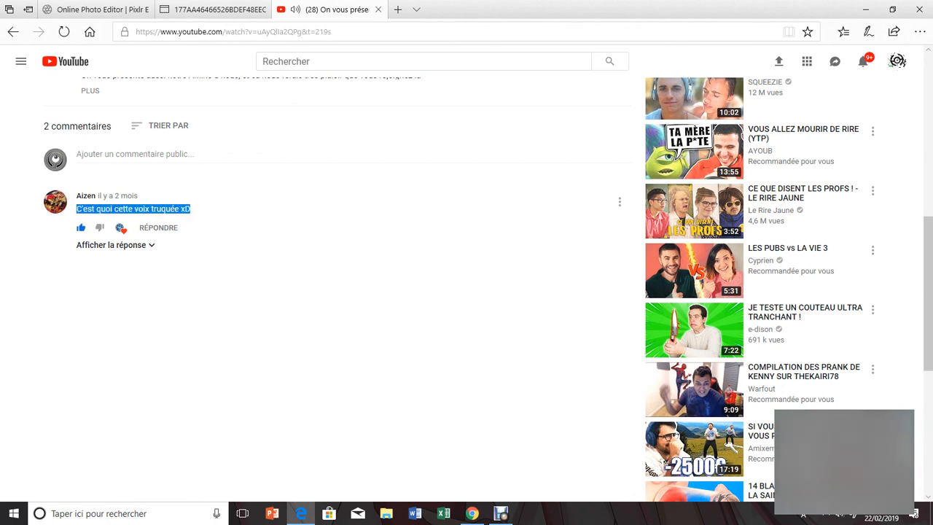
pyautogui.click(115, 245)
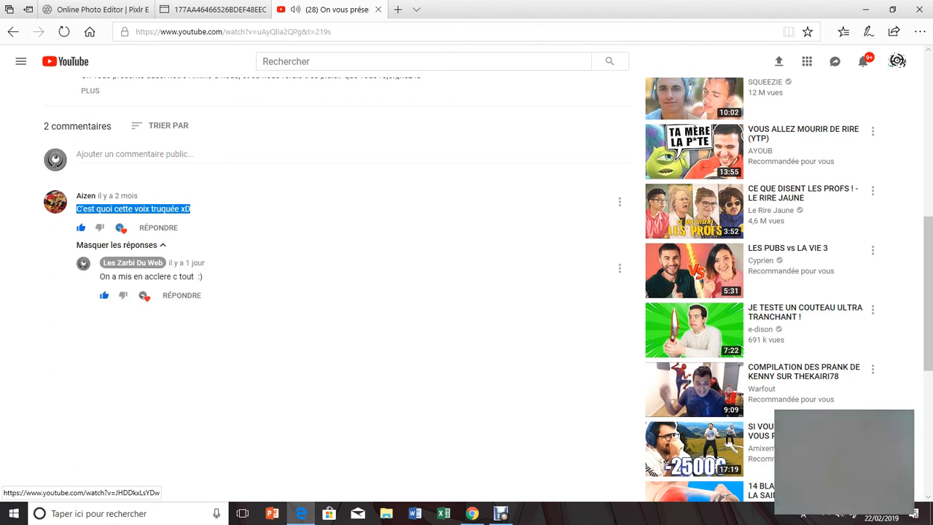
# Step: Switch to the Debut screen recorder
pyautogui.click(500, 514)
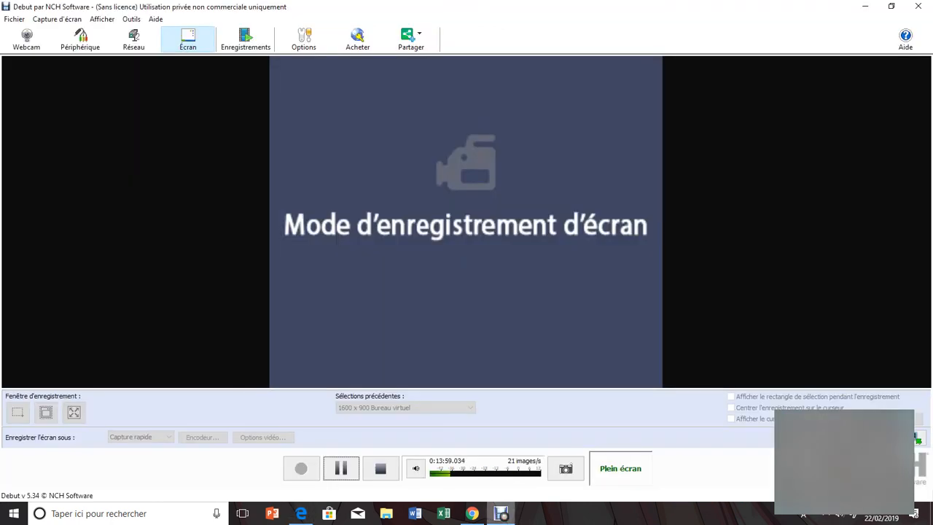